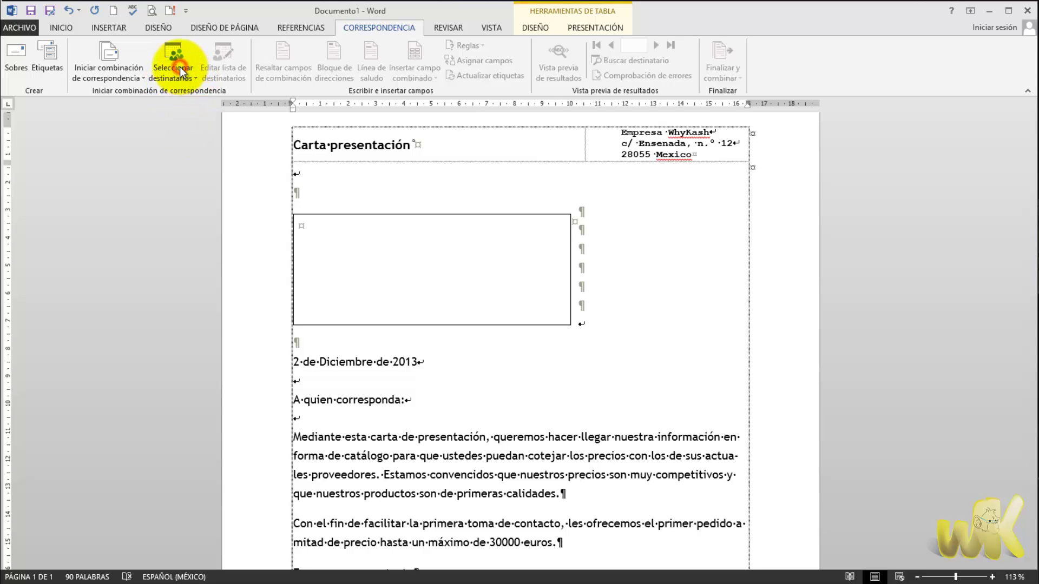
Choose to use an existing recipient list and browse to the EXAMPLE folder on the desktop.
{"action": "left_click", "coordinate": [189, 79]}
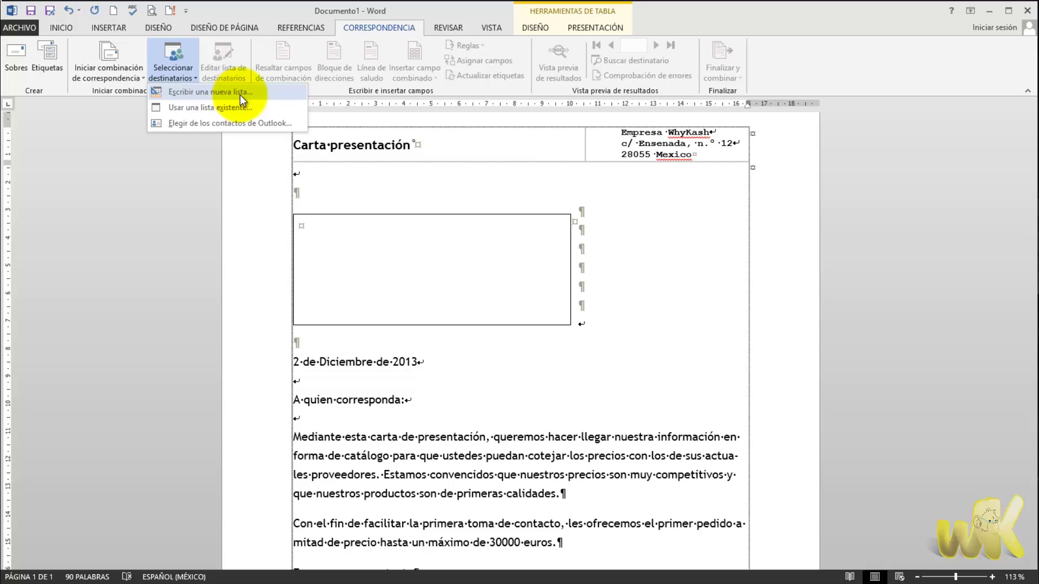
{"action": "left_click", "coordinate": [200, 110]}
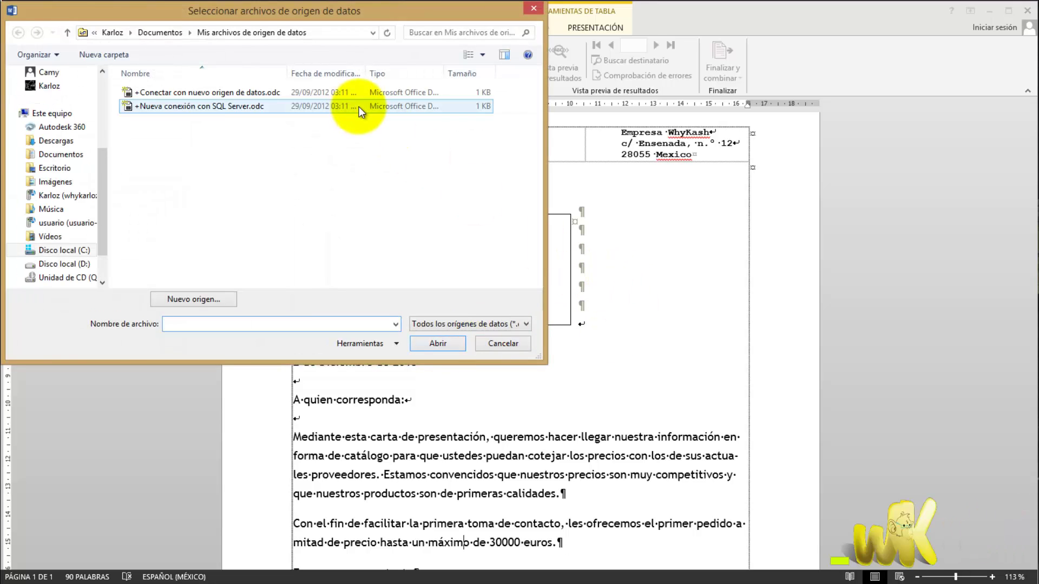
{"action": "left_click_drag", "start_coordinate": [343, 15], "coordinate": [677, 83]}
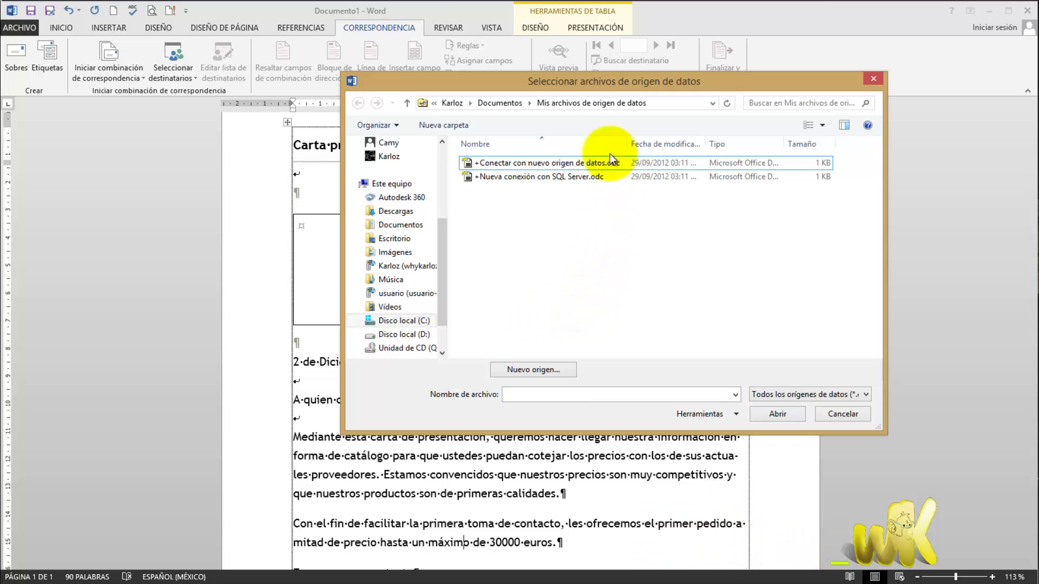
{"action": "left_click_drag", "start_coordinate": [569, 86], "coordinate": [602, 77]}
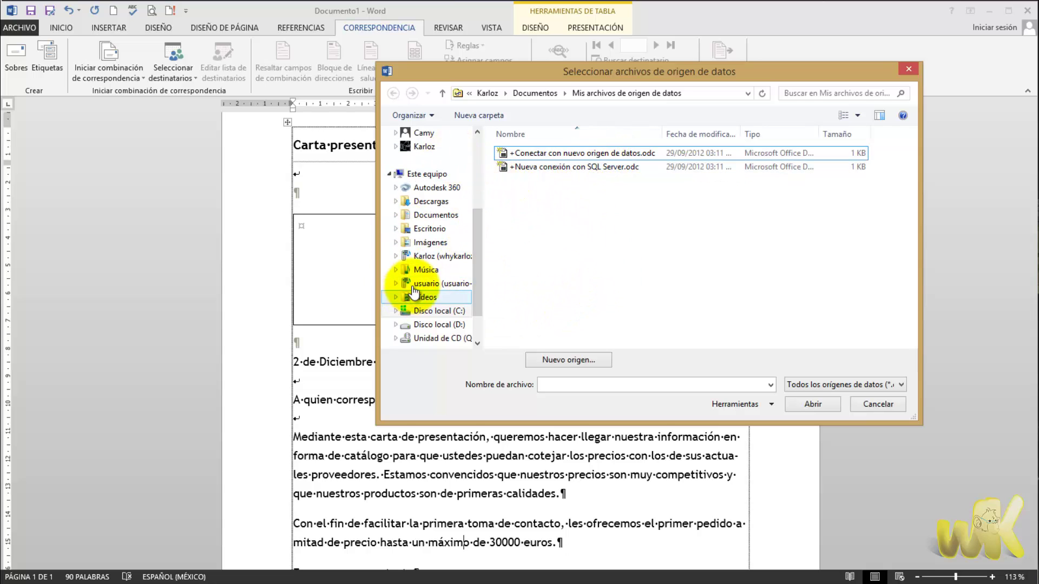
{"action": "left_click_drag", "start_coordinate": [474, 236], "coordinate": [473, 171]}
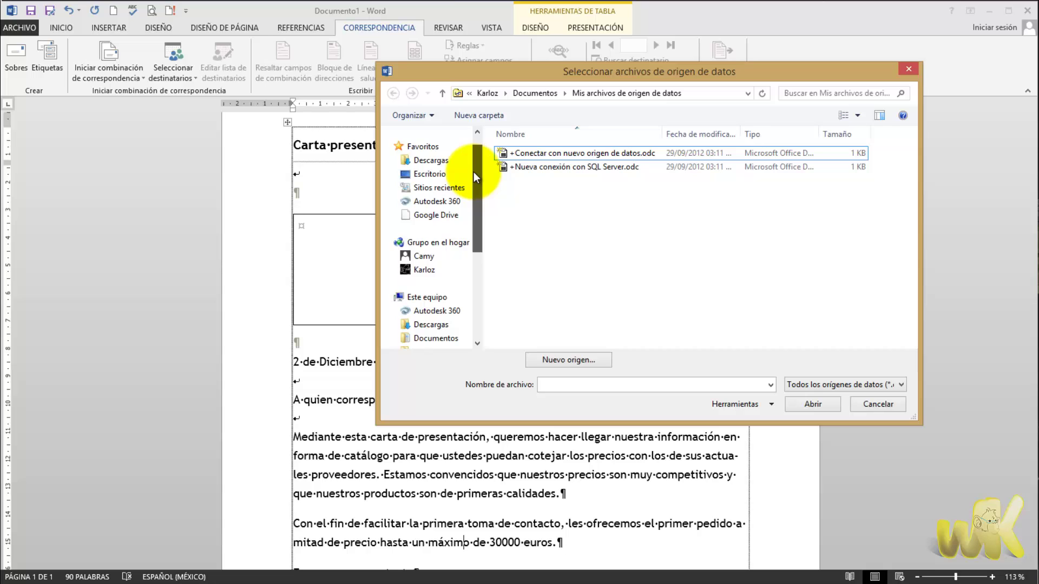
{"action": "left_click", "coordinate": [449, 176]}
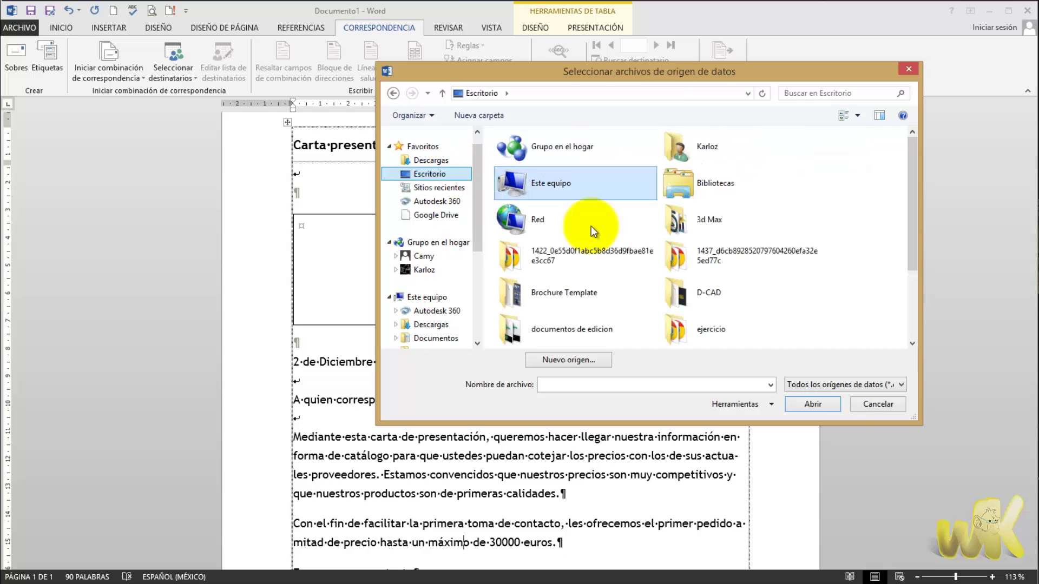
{"action": "left_click", "coordinate": [620, 317]}
{"action": "scroll", "coordinate": [620, 316], "scroll_direction": "down", "scroll_amount": 2}
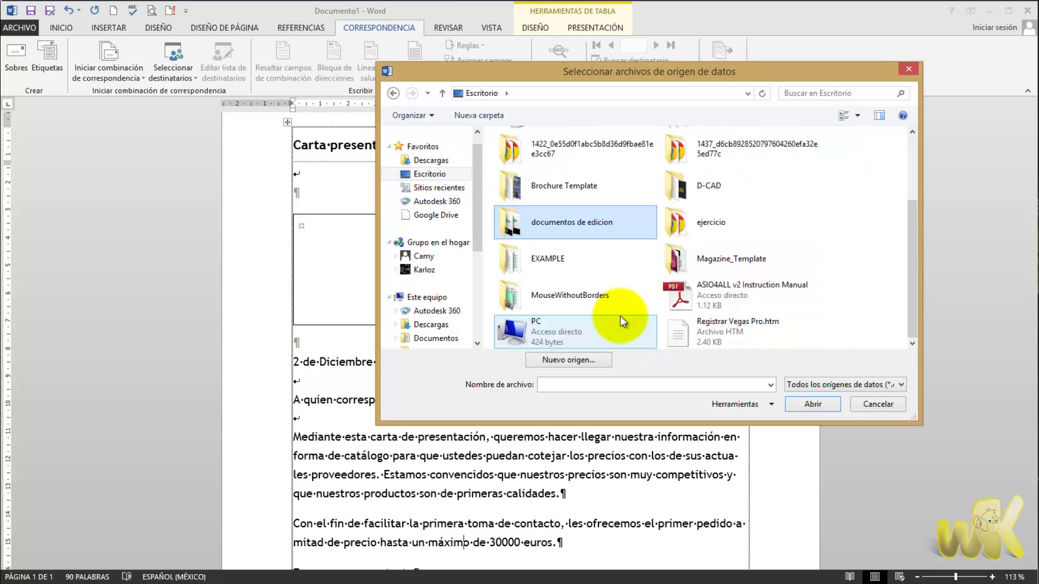
{"action": "double_click", "coordinate": [591, 268]}
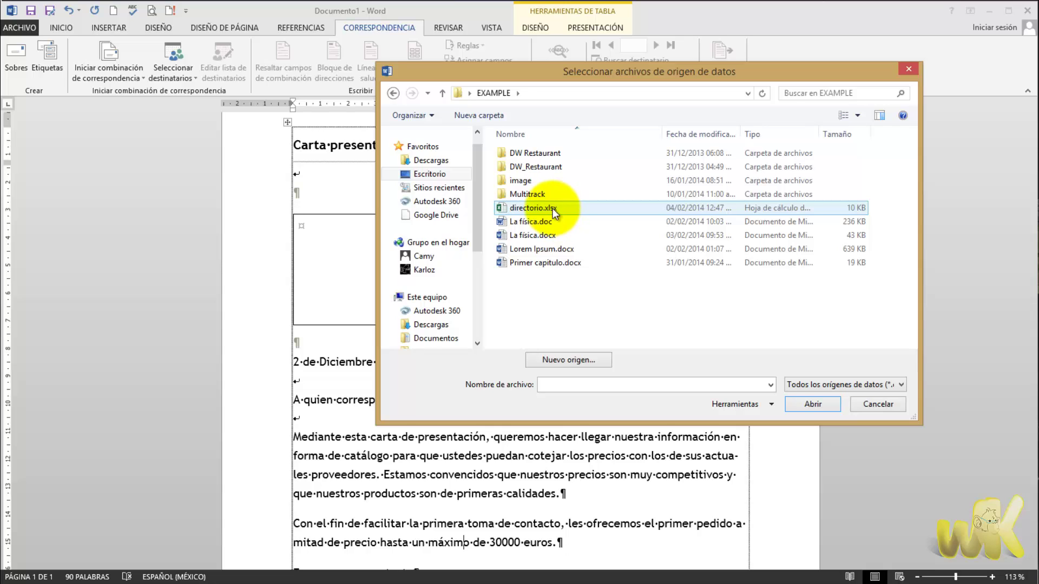
Open directorio.xlsx as the recipient data source for the mail merge.
{"action": "left_click", "coordinate": [538, 207]}
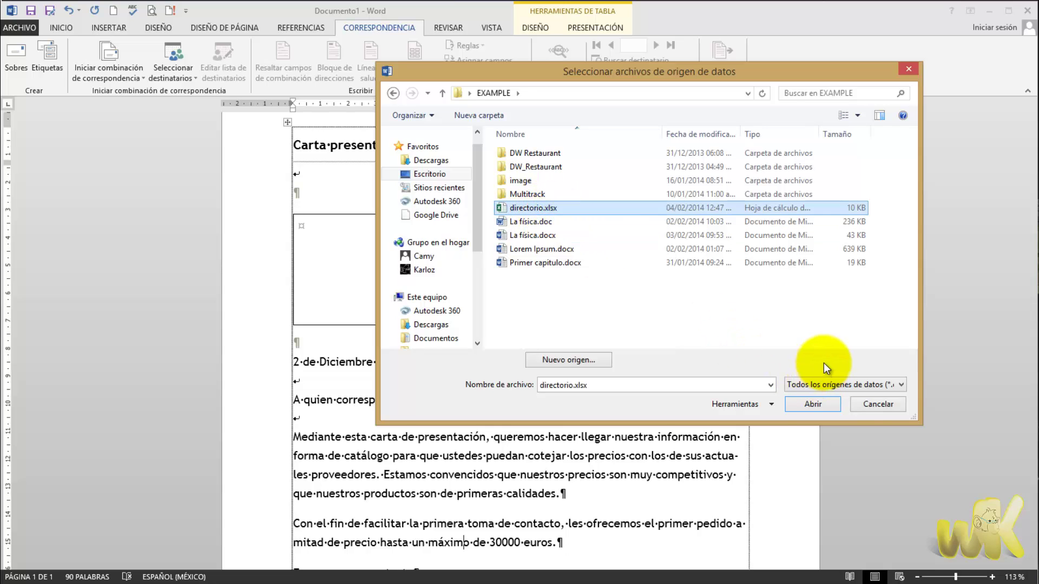
{"action": "left_click", "coordinate": [888, 384]}
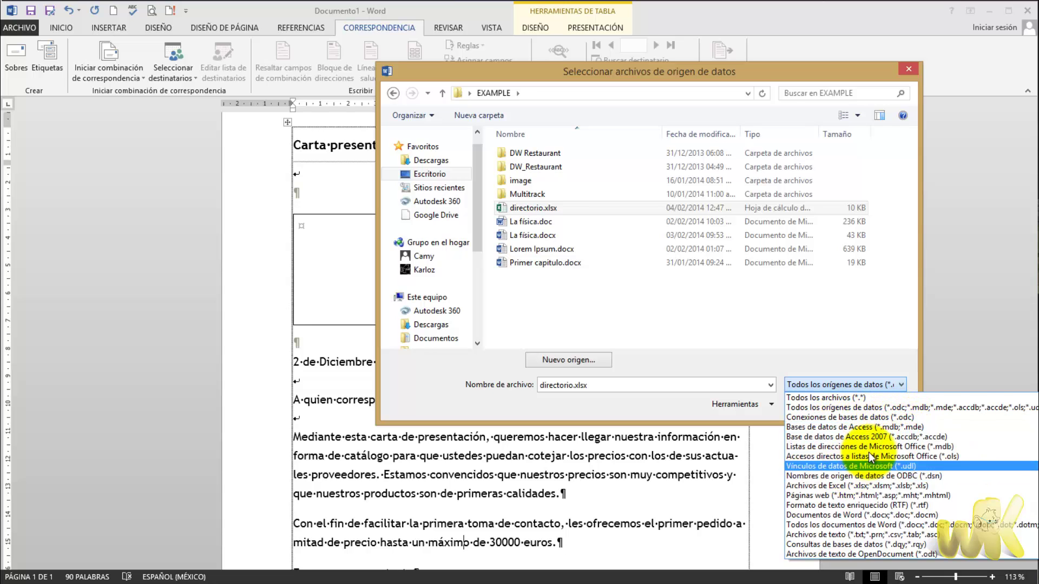
{"action": "left_click", "coordinate": [806, 360]}
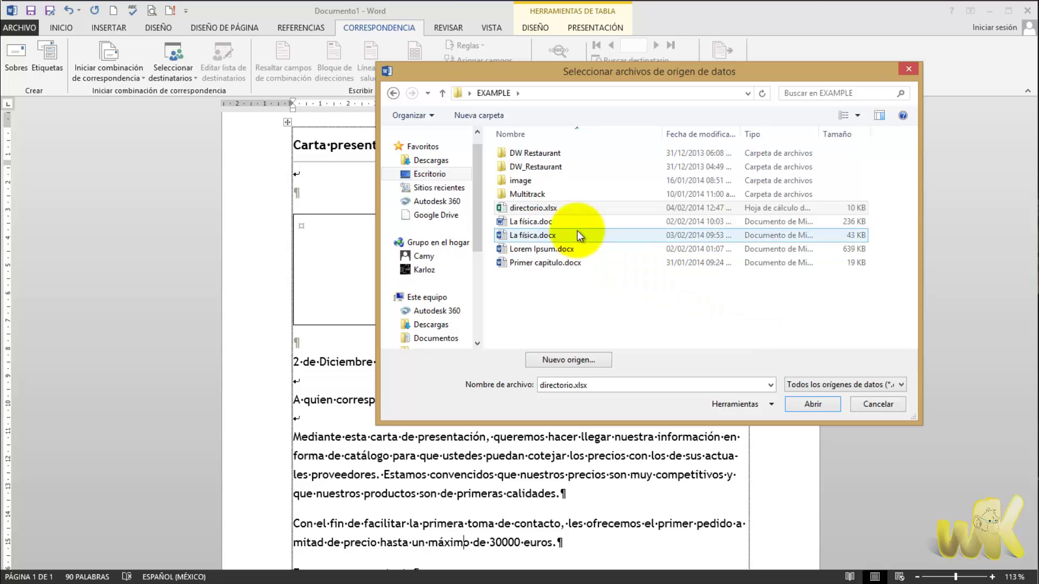
{"action": "left_click", "coordinate": [527, 208]}
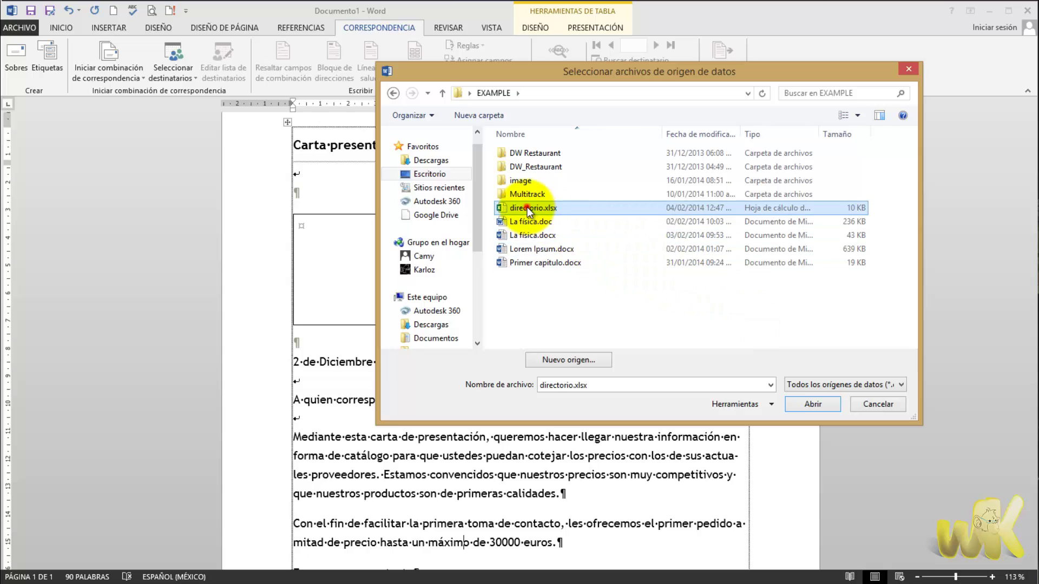
{"action": "left_click", "coordinate": [815, 404]}
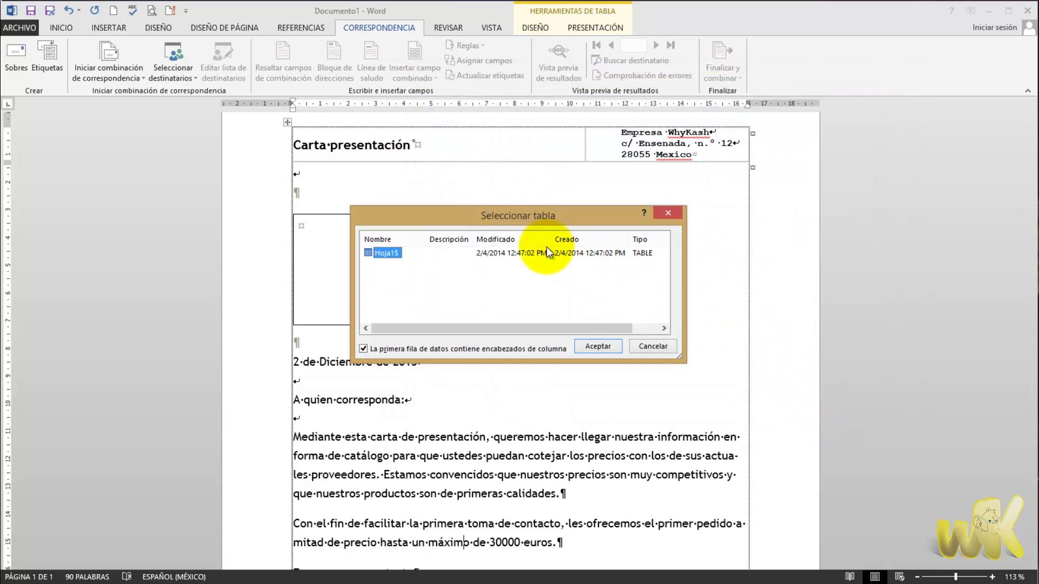
Switch to Excel to examine the columns and records of directorio.xlsx in read-only mode, and return to the table selection in Word.
{"action": "left_click_drag", "start_coordinate": [533, 225], "coordinate": [601, 186]}
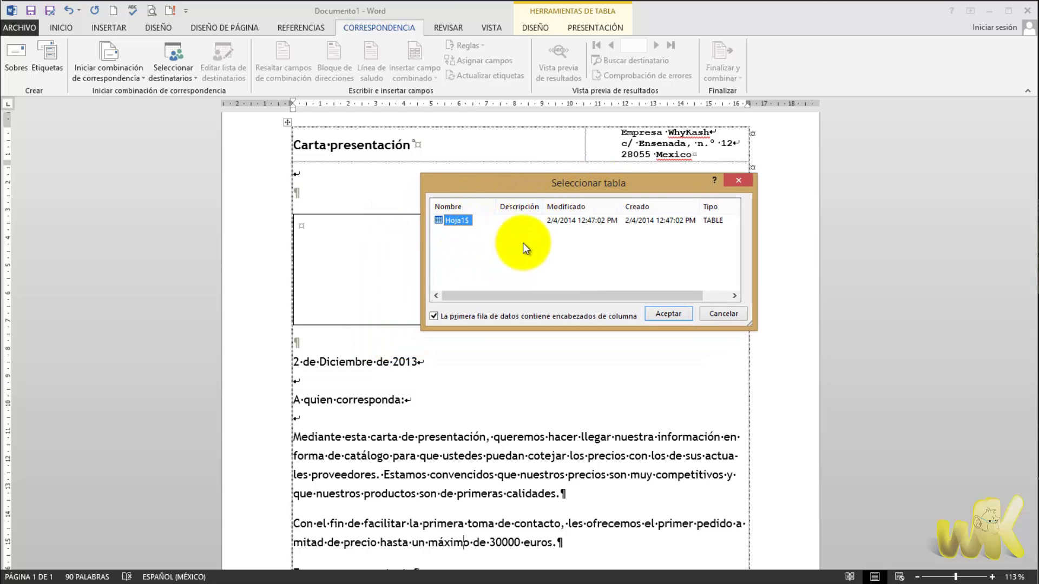
{"action": "left_click_drag", "start_coordinate": [514, 190], "coordinate": [556, 190]}
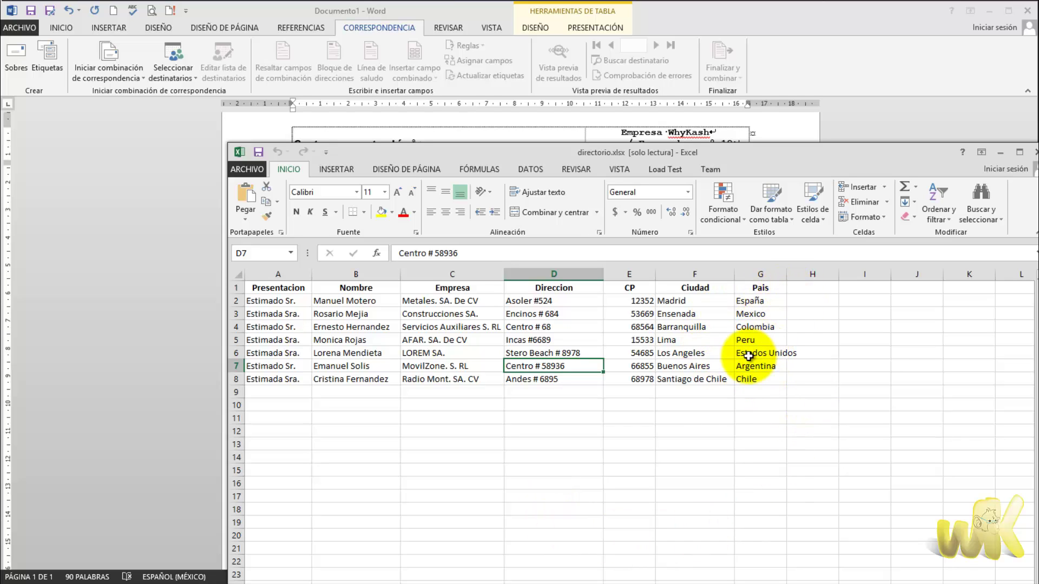
{"action": "left_click", "coordinate": [1034, 152]}
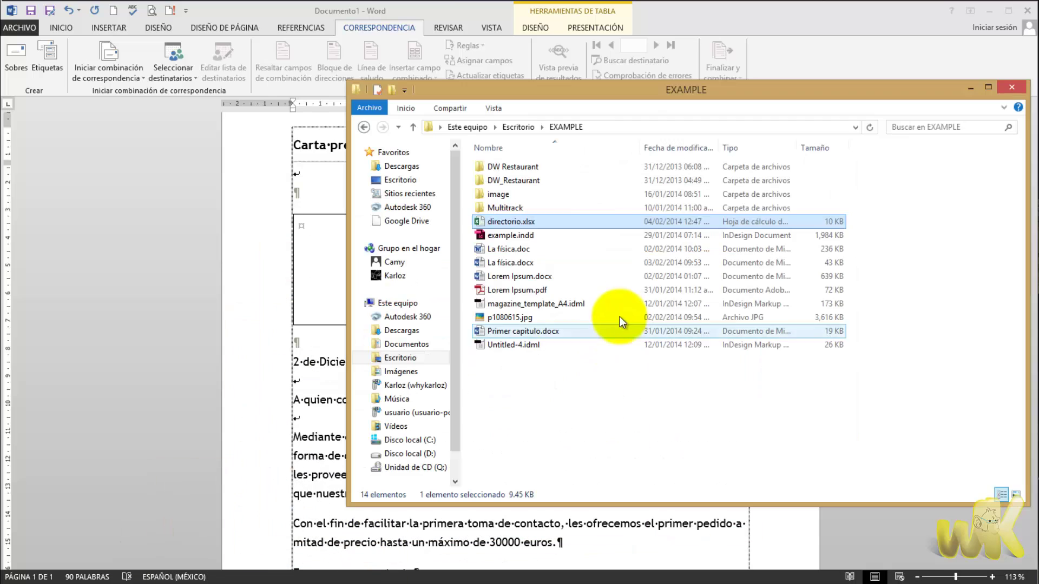
{"action": "double_click", "coordinate": [525, 223]}
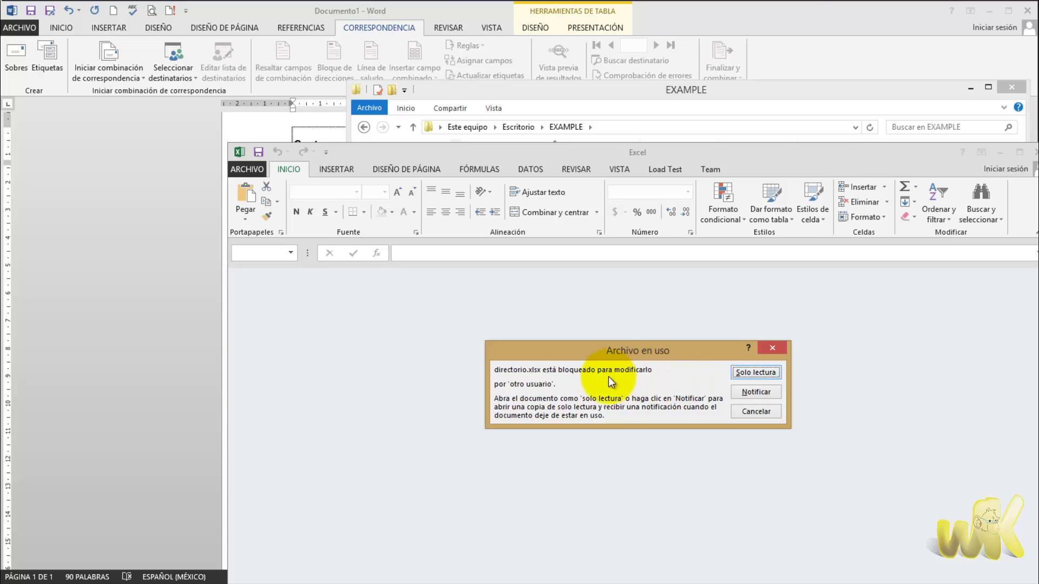
{"action": "left_click", "coordinate": [741, 372]}
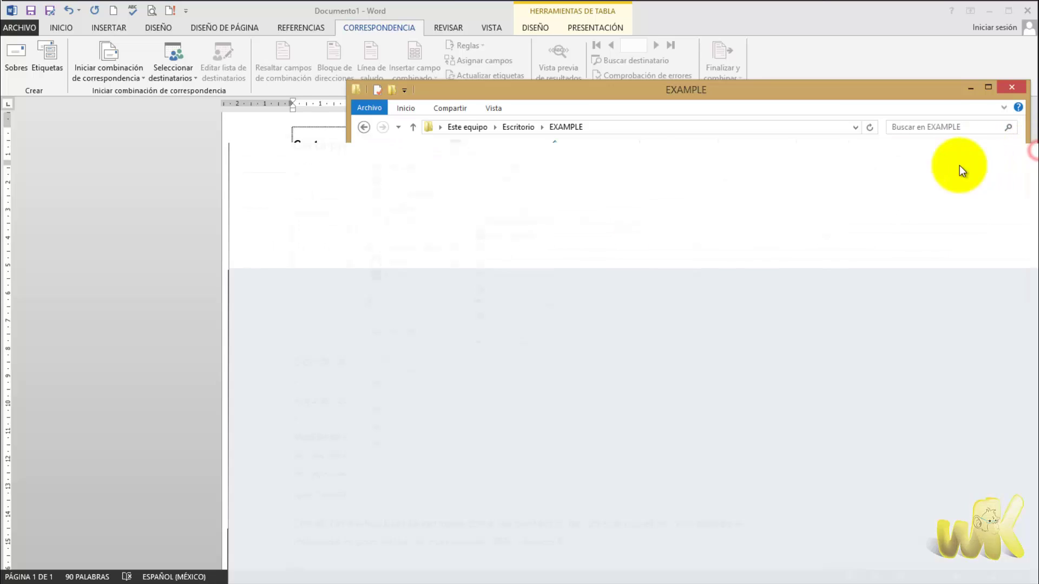
{"action": "left_click", "coordinate": [1035, 152]}
{"action": "left_click", "coordinate": [964, 91]}
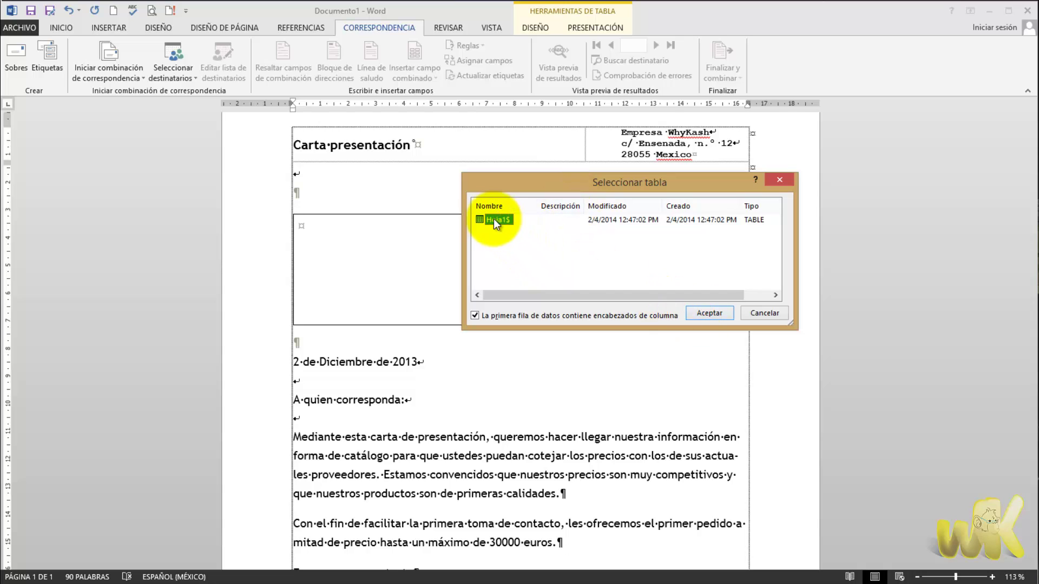
Confirm the Hoja1$ sheet as the recipient table, with its first row as column headers.
{"action": "left_click", "coordinate": [702, 313]}
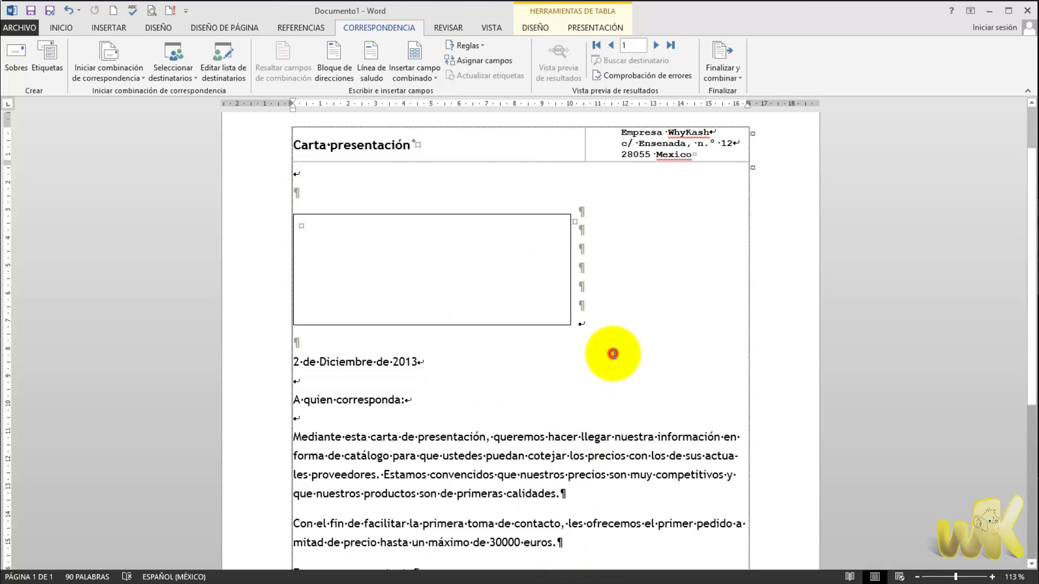
{"action": "scroll", "coordinate": [614, 354], "scroll_direction": "down", "scroll_amount": 3}
{"action": "scroll", "coordinate": [615, 352], "scroll_direction": "up", "scroll_amount": 3}
{"action": "scroll", "coordinate": [615, 353], "scroll_direction": "up", "scroll_amount": 2}
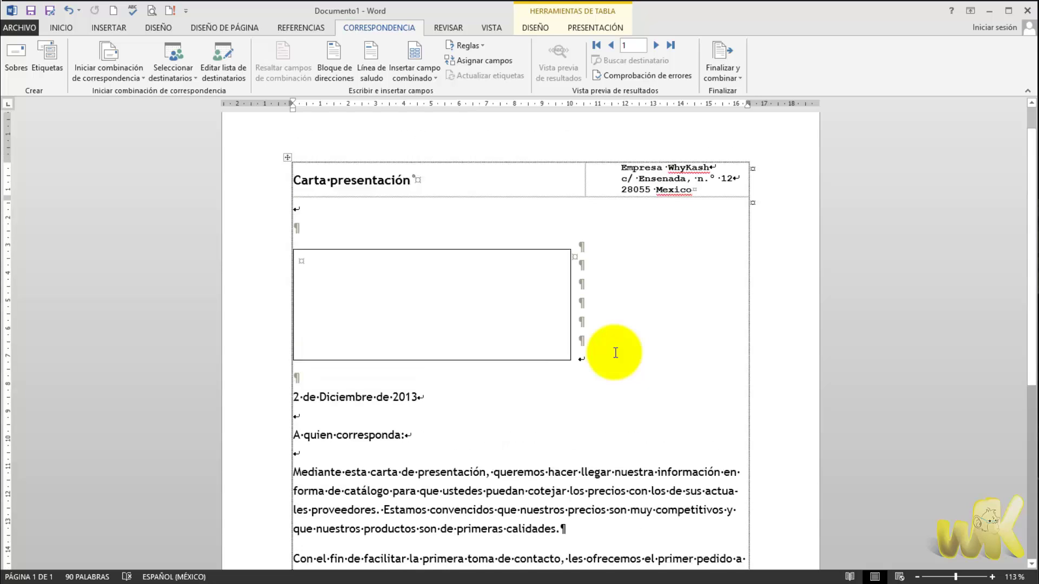
{"action": "scroll", "coordinate": [389, 311], "scroll_direction": "down", "scroll_amount": 1}
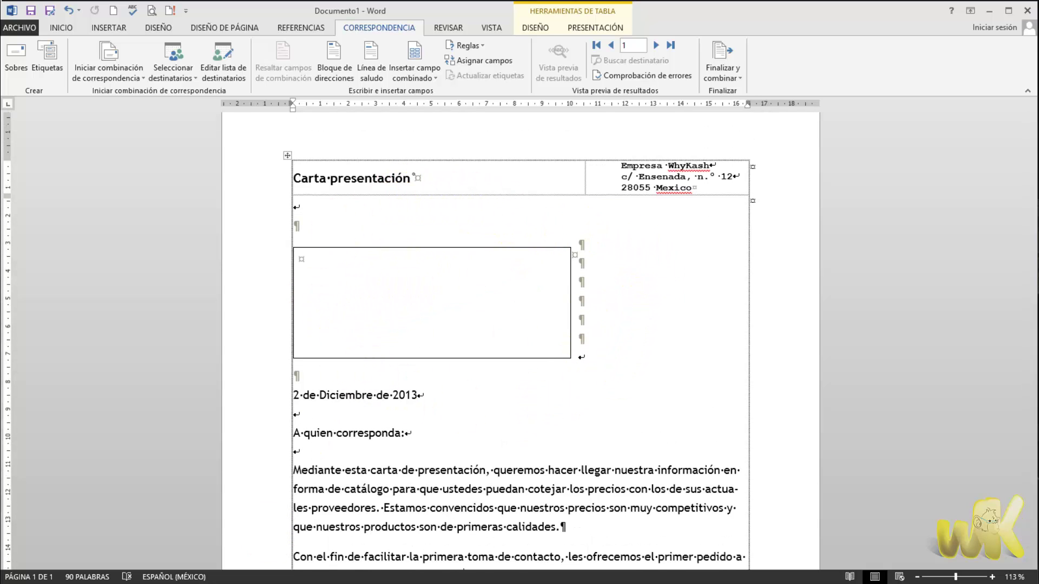
Open directorio.xlsx read-only in Excel again to review its column headings and rows, and close it.
{"action": "key", "text": "alt+Tab"}
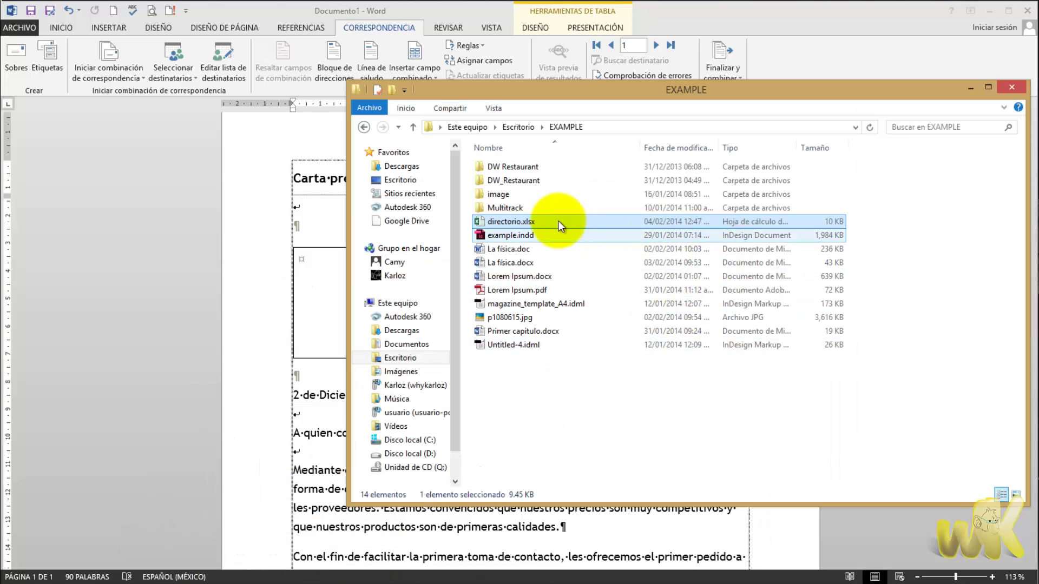
{"action": "left_click", "coordinate": [513, 219]}
{"action": "double_click", "coordinate": [513, 219]}
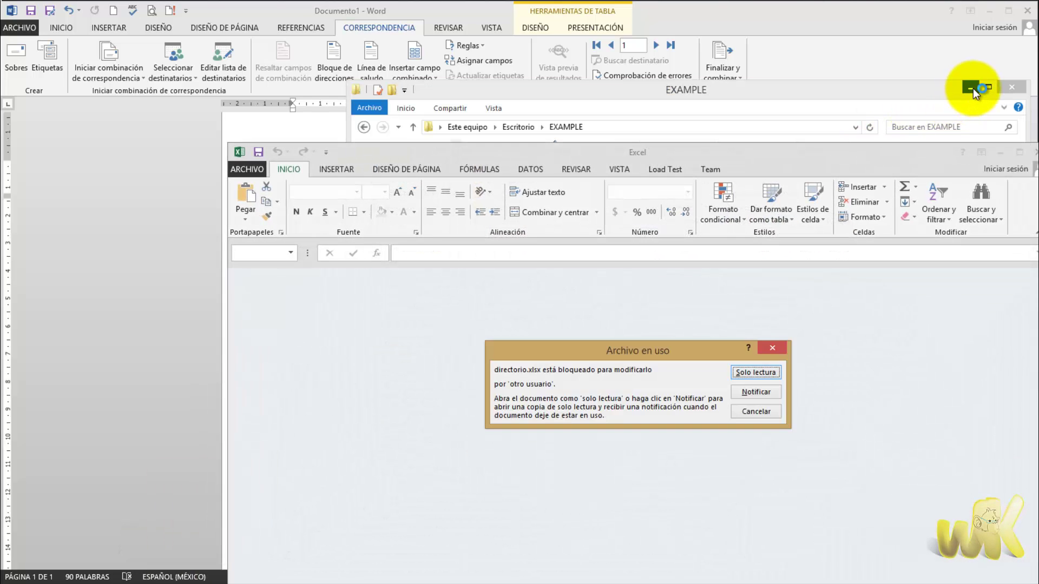
{"action": "left_click", "coordinate": [973, 88]}
{"action": "left_click", "coordinate": [758, 373]}
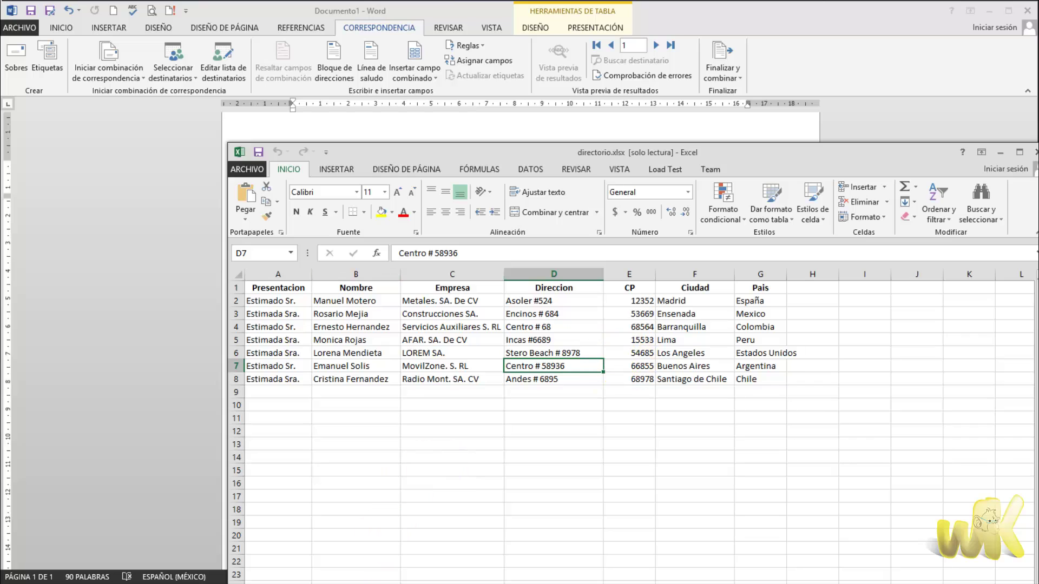
{"action": "left_click", "coordinate": [1034, 152]}
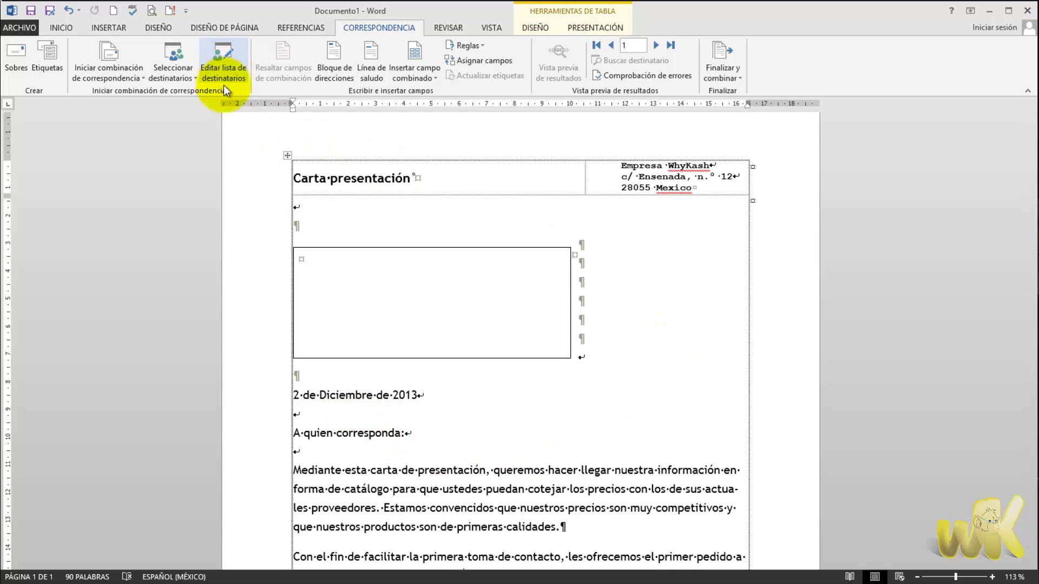
Open the merge recipient list for editing and compare its entries with the read-only directorio.xlsx workbook in Excel.
{"action": "left_click", "coordinate": [222, 61]}
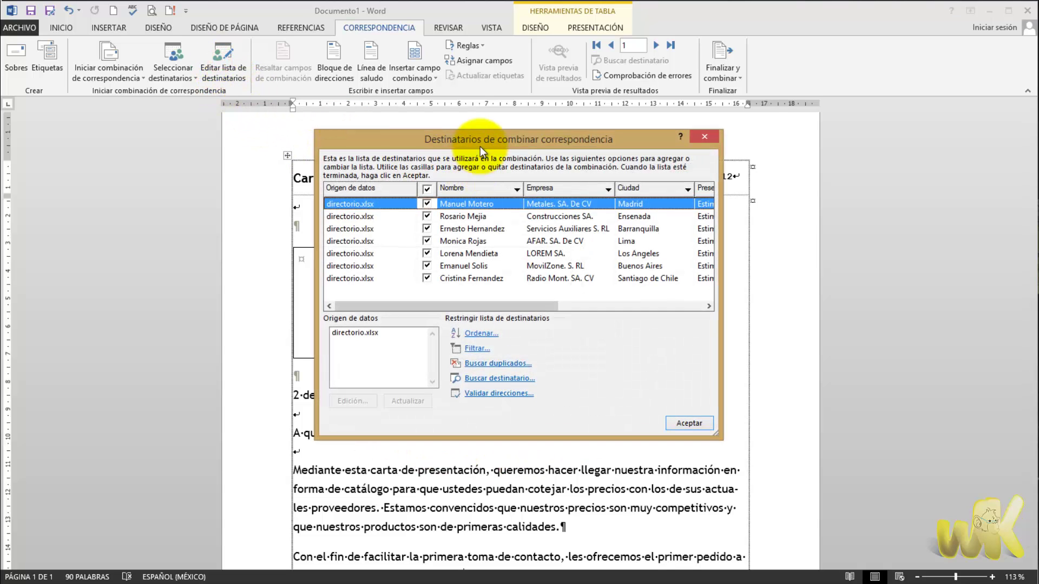
{"action": "left_click_drag", "start_coordinate": [481, 149], "coordinate": [614, 161]}
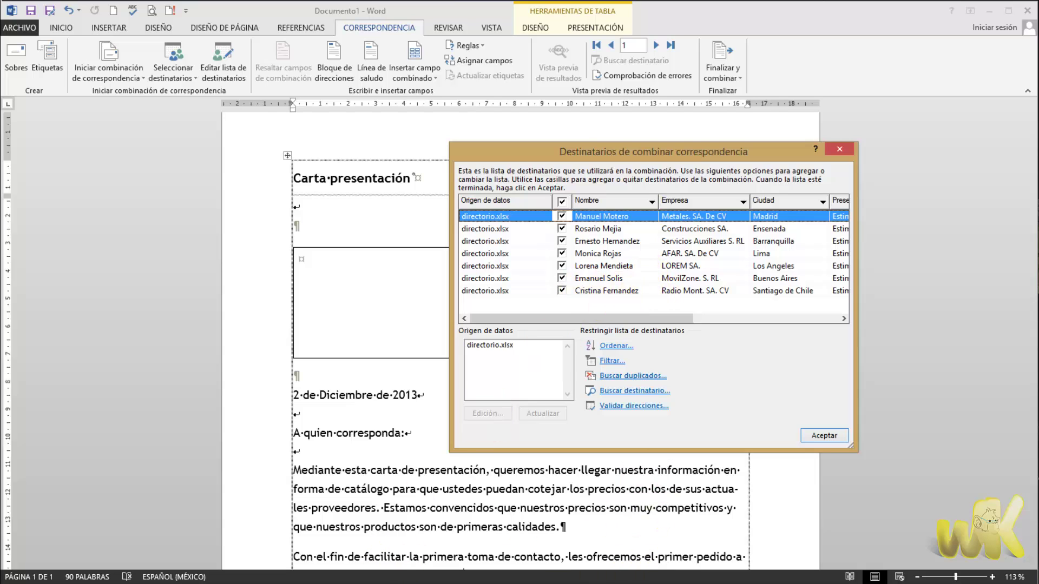
{"action": "key", "text": "alt+Tab"}
{"action": "double_click", "coordinate": [507, 219]}
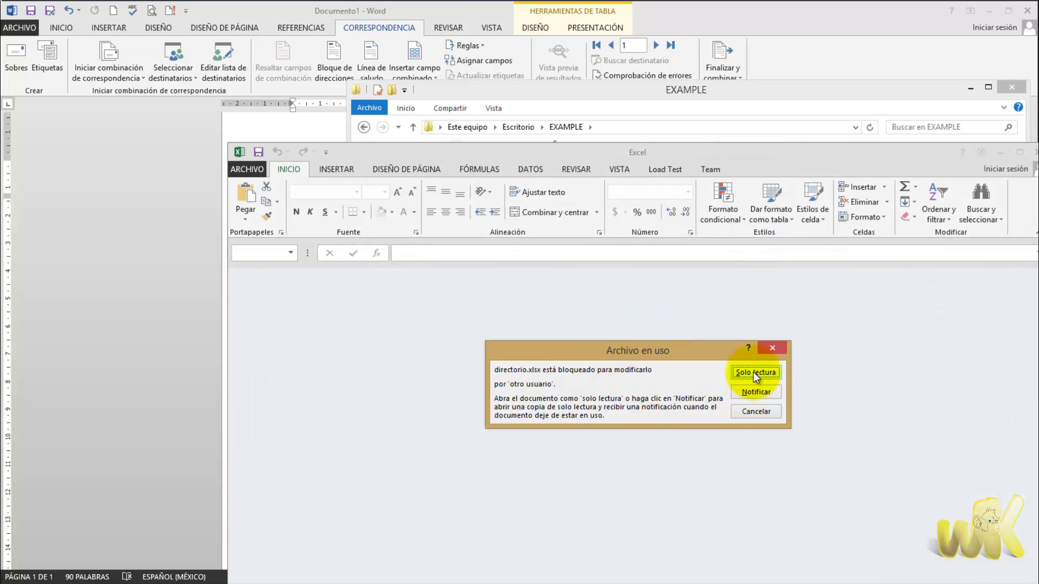
{"action": "left_click", "coordinate": [754, 372]}
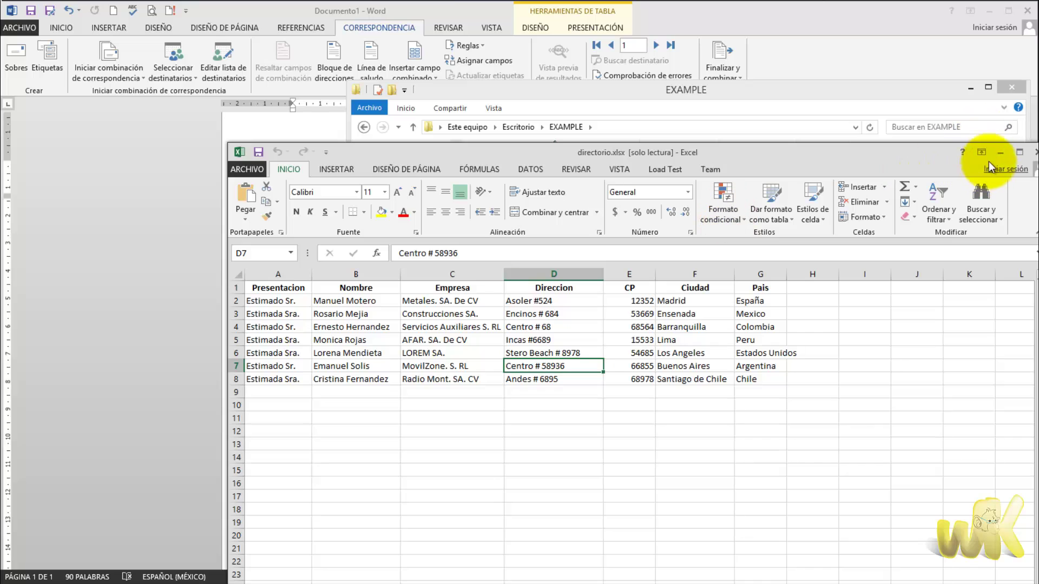
{"action": "left_click", "coordinate": [999, 152]}
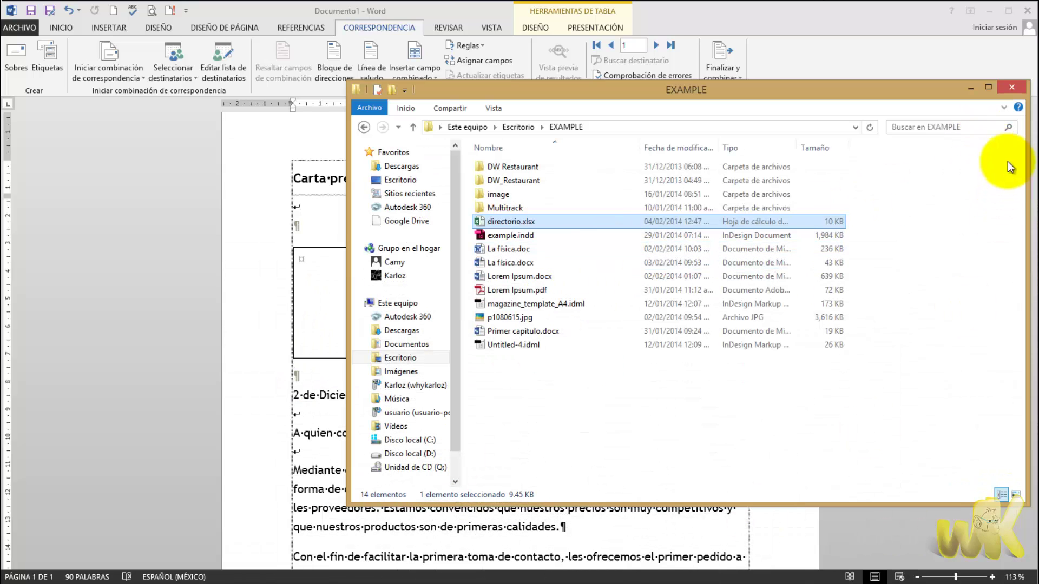
{"action": "left_click", "coordinate": [970, 88]}
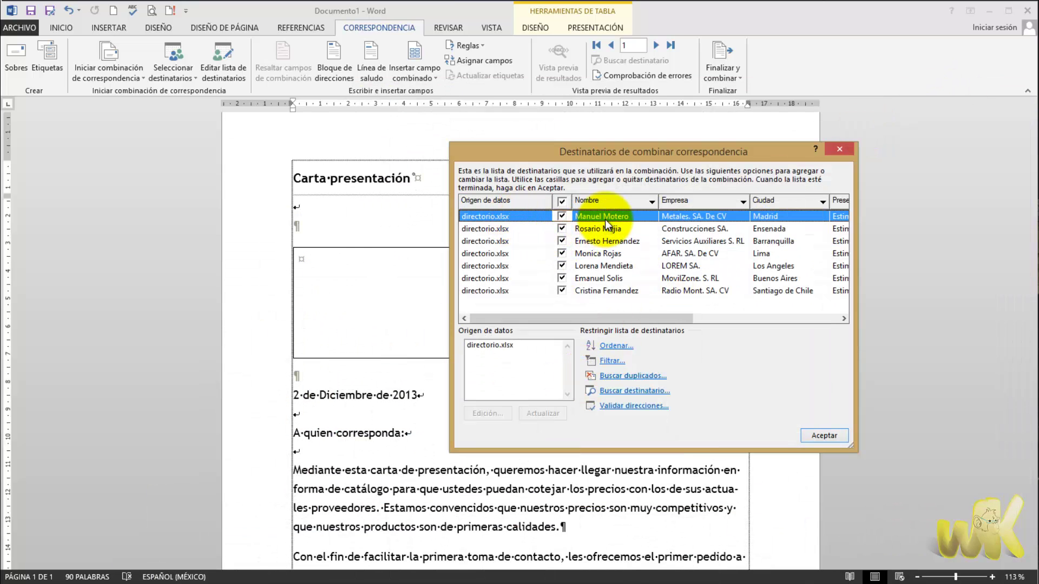
Try excluding individual recipients from the merge list, and include all of them again.
{"action": "left_click_drag", "start_coordinate": [668, 151], "coordinate": [700, 137]}
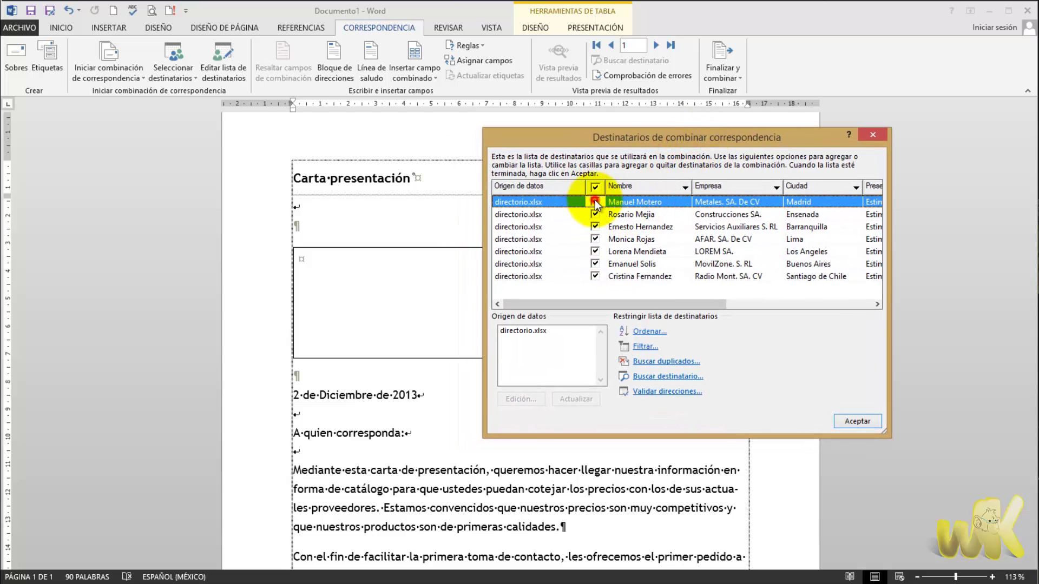
{"action": "left_click", "coordinate": [595, 214]}
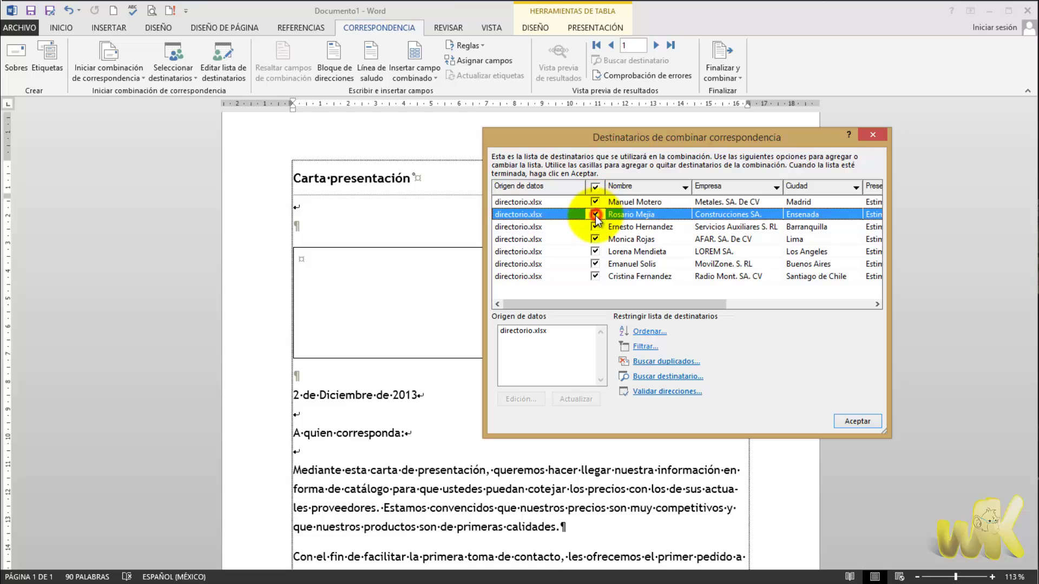
{"action": "left_click", "coordinate": [595, 239]}
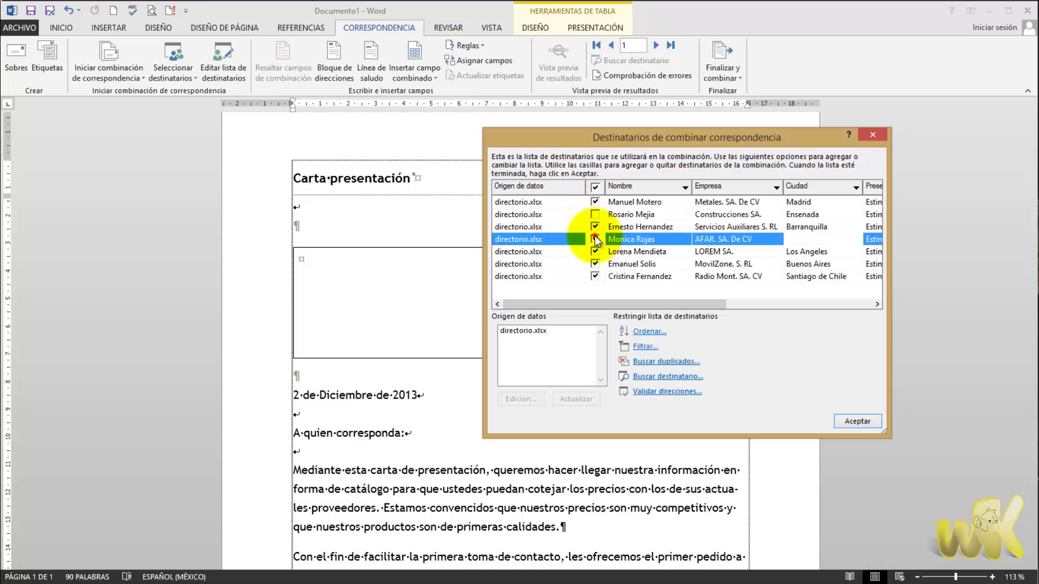
{"action": "left_click", "coordinate": [597, 187]}
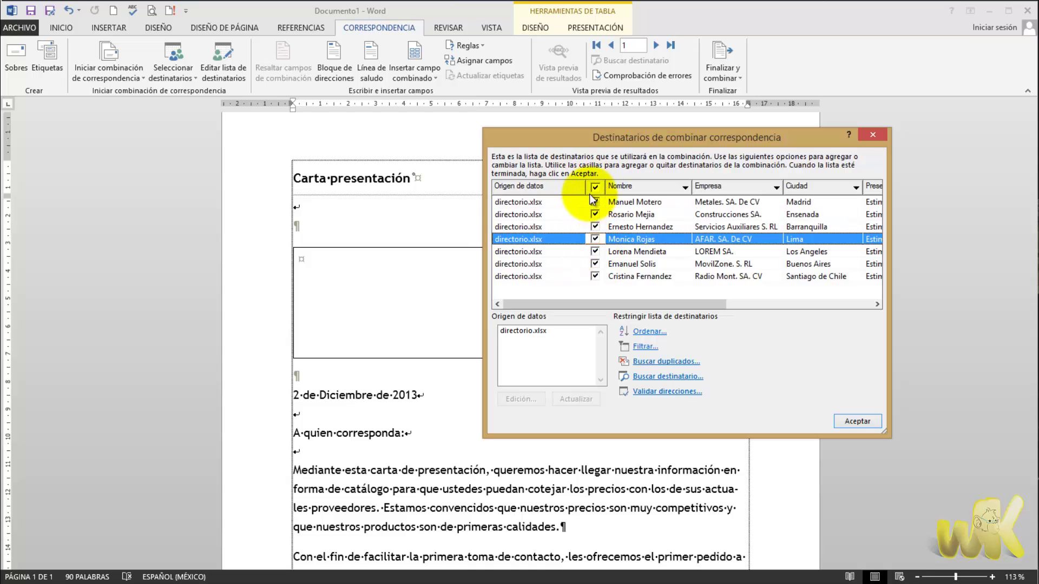
{"action": "left_click", "coordinate": [596, 187]}
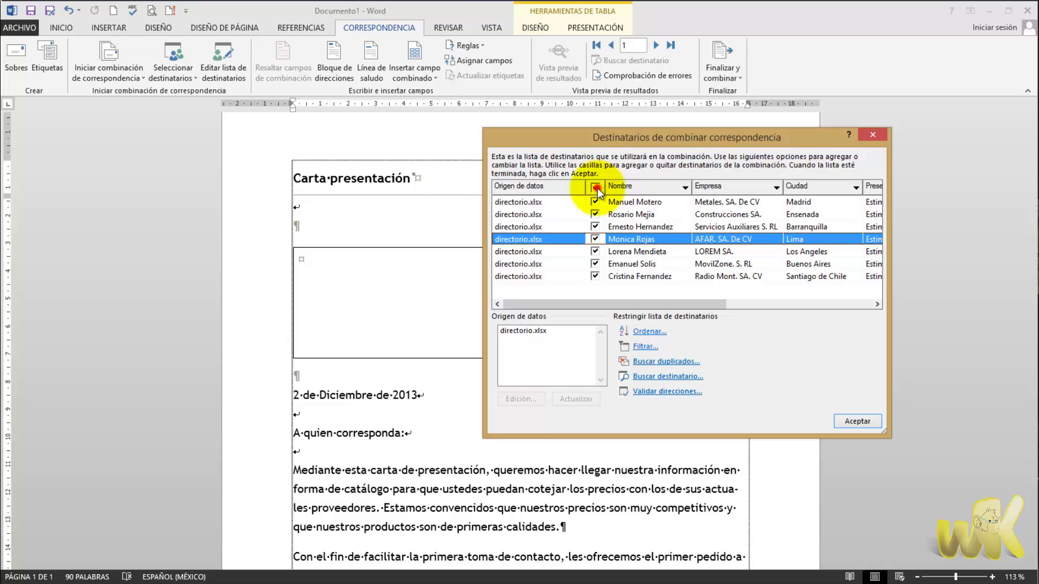
{"action": "left_click", "coordinate": [596, 238]}
{"action": "left_click_drag", "start_coordinate": [599, 231], "coordinate": [599, 206]}
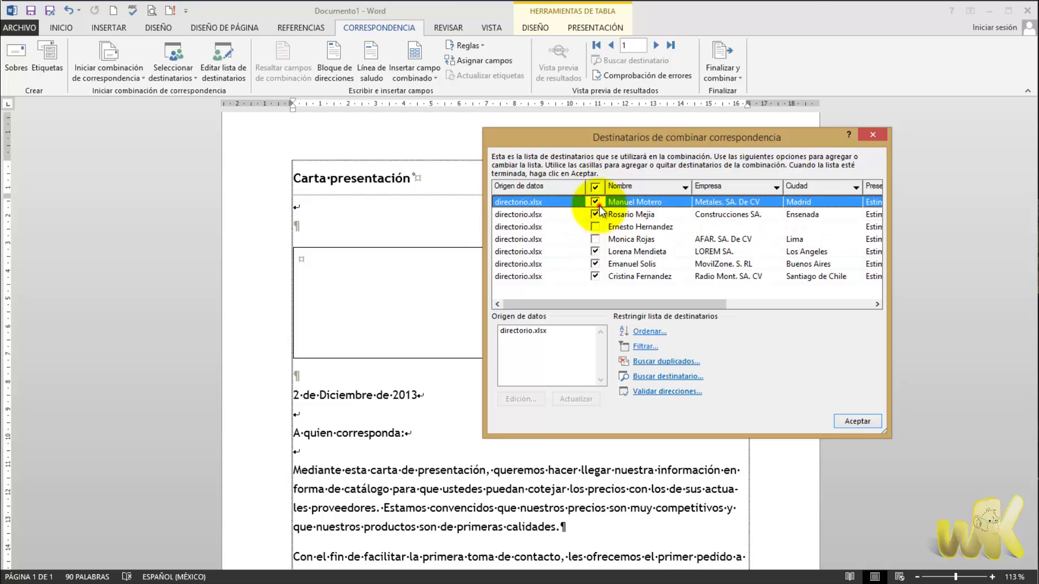
{"action": "left_click", "coordinate": [595, 187]}
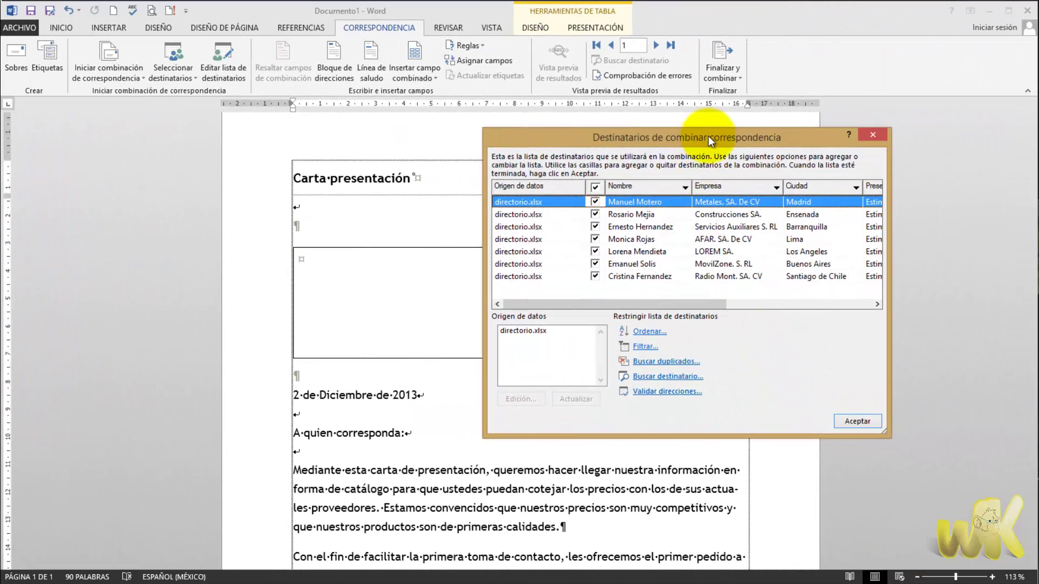
Widen the recipient list dialog to show every column through Pais.
{"action": "left_click_drag", "start_coordinate": [709, 135], "coordinate": [300, 120]}
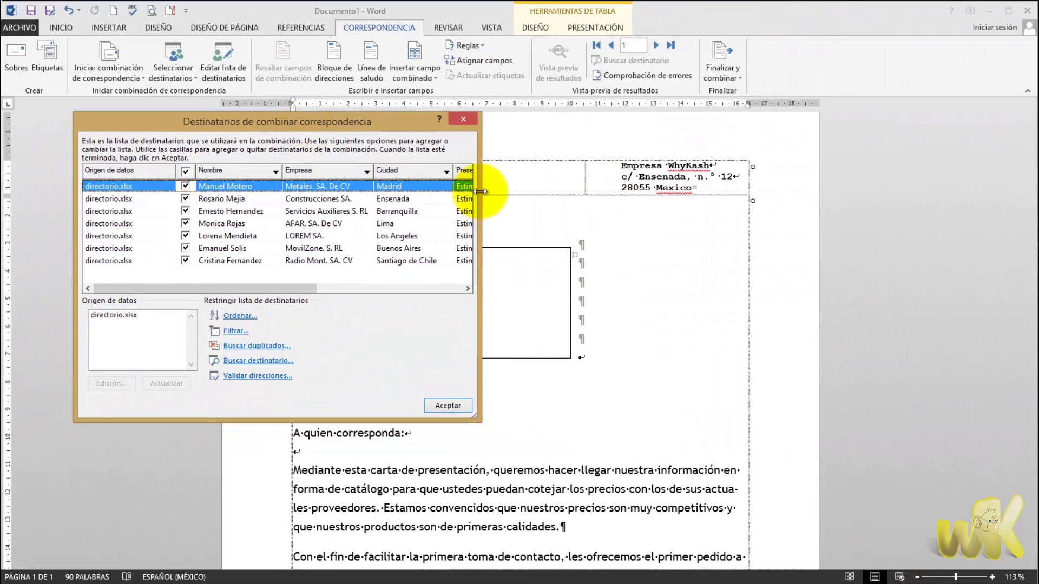
{"action": "left_click_drag", "start_coordinate": [480, 194], "coordinate": [811, 211]}
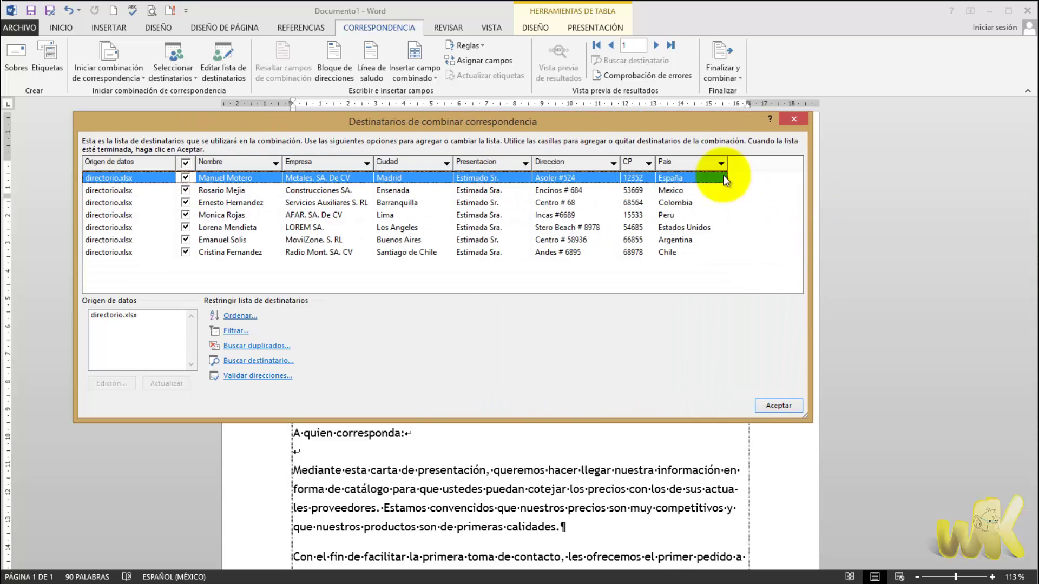
{"action": "left_click_drag", "start_coordinate": [631, 125], "coordinate": [744, 126]}
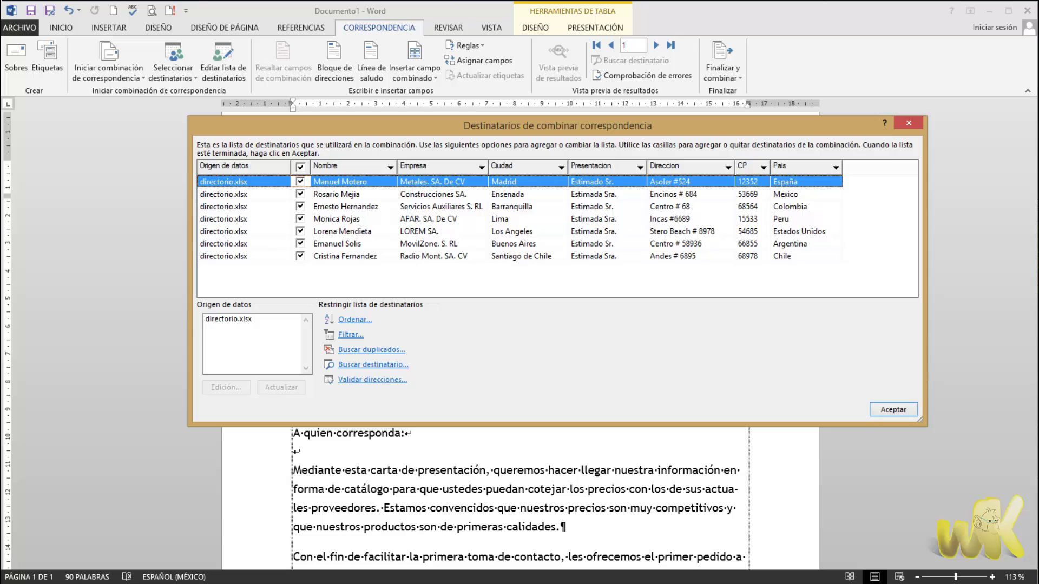
Compare the recipient list's columns and records with the read-only directorio.xlsx workbook in Excel, and return to Word.
{"action": "key", "text": "alt+Tab"}
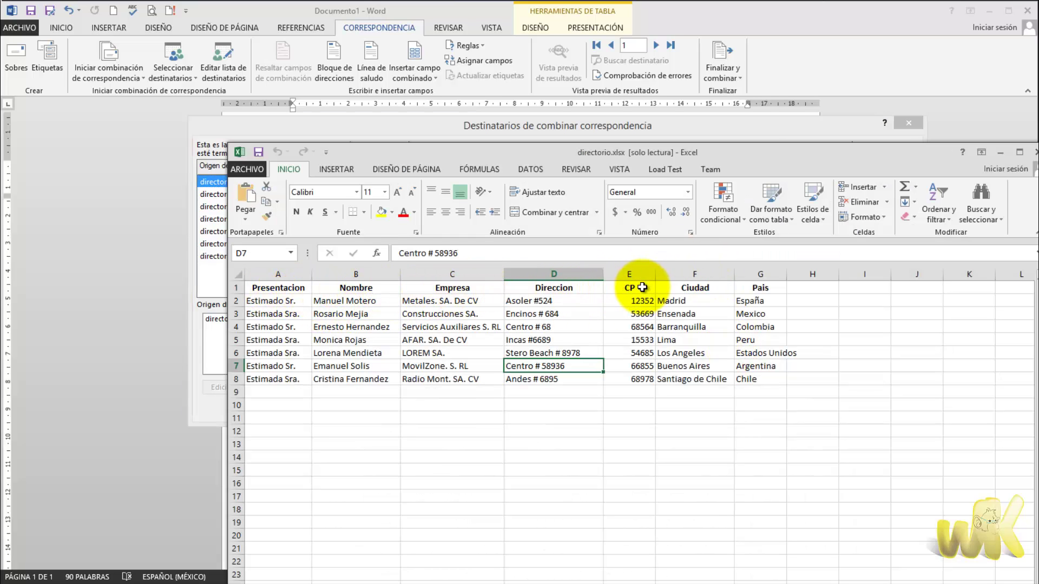
{"action": "left_click", "coordinate": [1000, 152]}
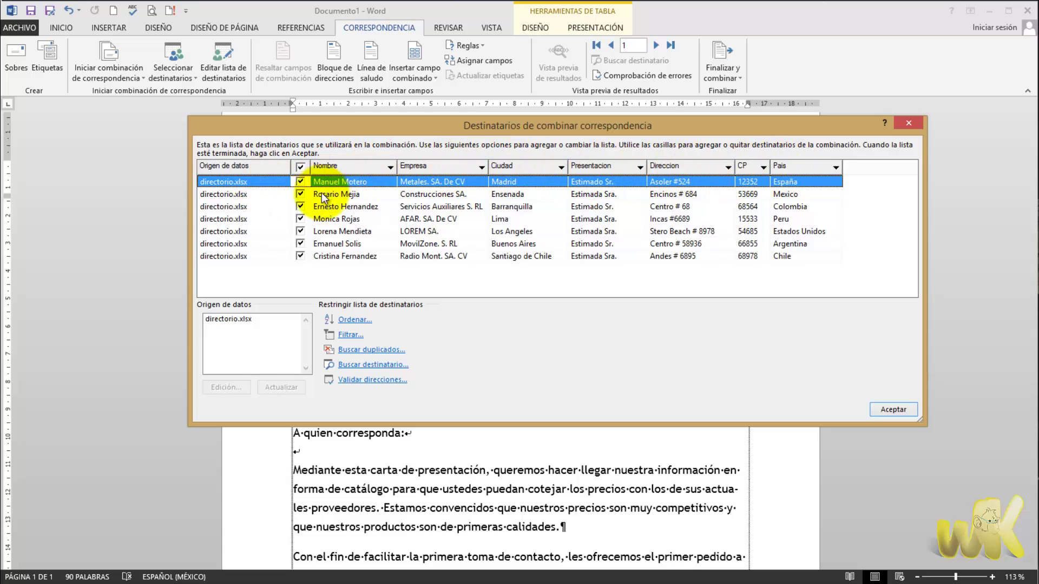
{"action": "key", "text": "alt+Tab"}
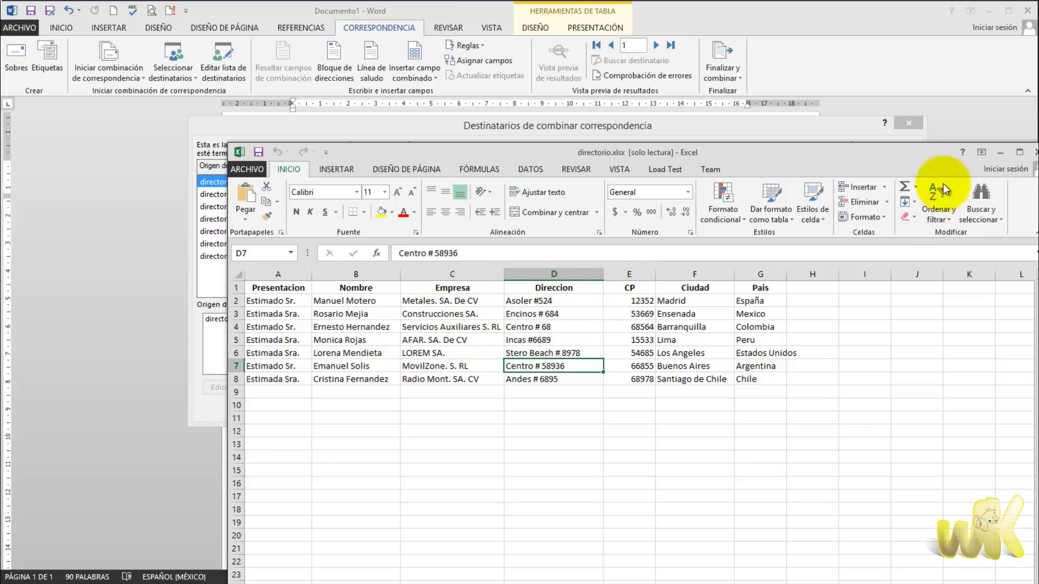
{"action": "left_click", "coordinate": [997, 153]}
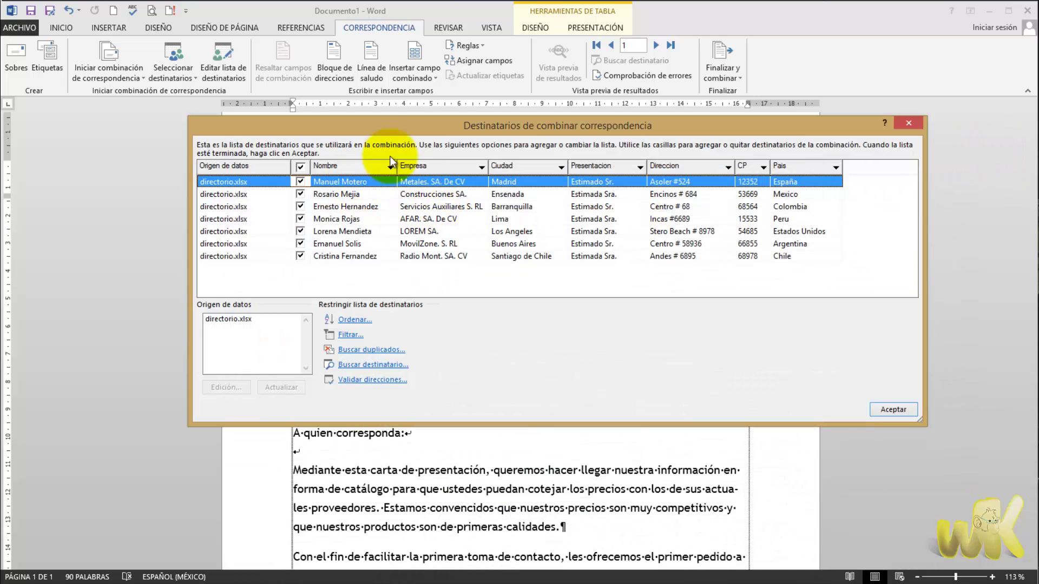
Examine the sorting and filtering options available for the Nombre column of the recipient list.
{"action": "left_click_drag", "start_coordinate": [423, 132], "coordinate": [455, 148]}
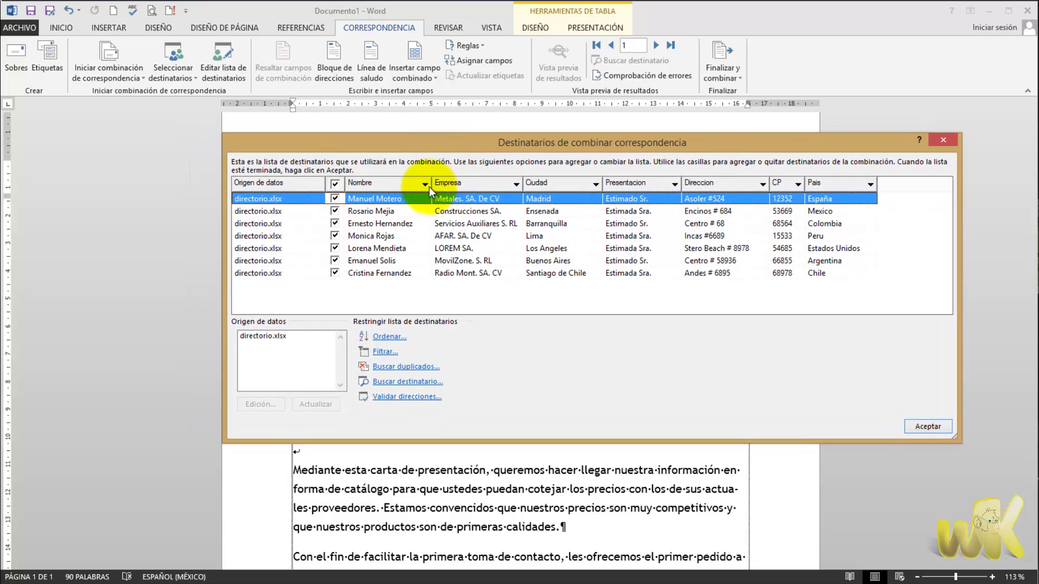
{"action": "left_click", "coordinate": [426, 184]}
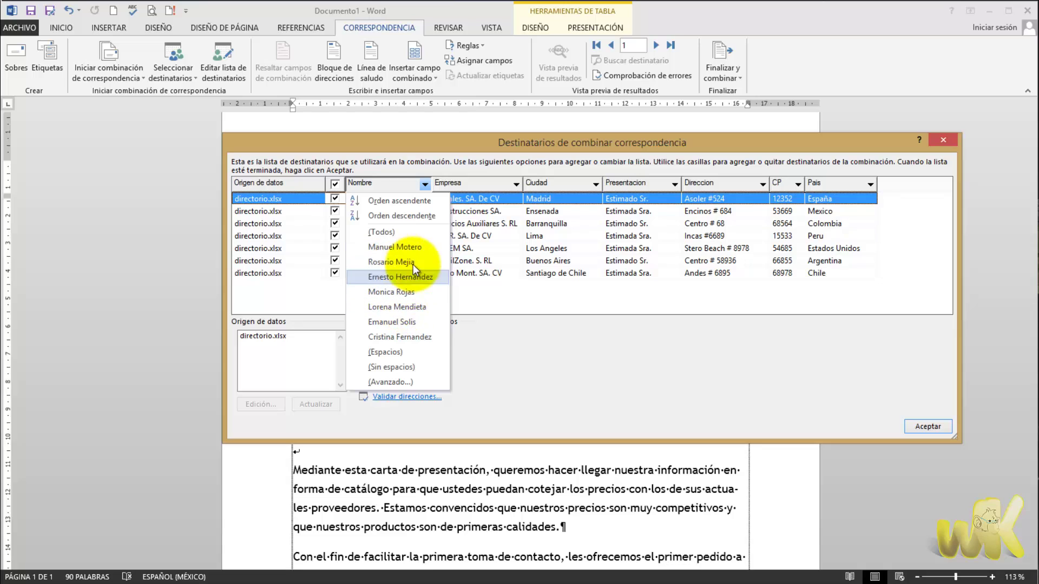
{"action": "left_click", "coordinate": [436, 147]}
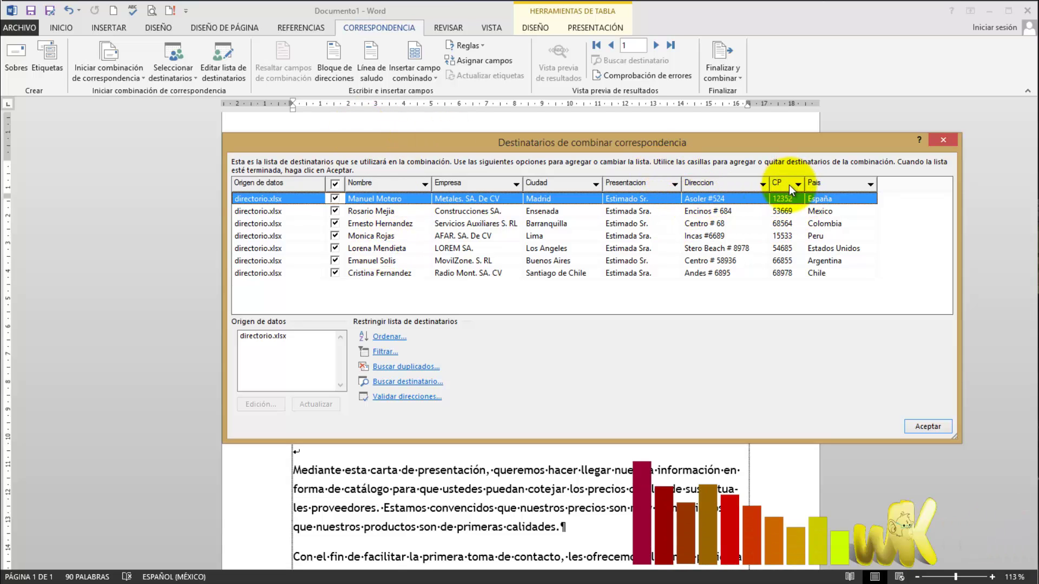
Filter the recipients by Pais to show only Mexico, and restore the full list with (Todos).
{"action": "left_click", "coordinate": [869, 185]}
{"action": "left_click", "coordinate": [851, 260]}
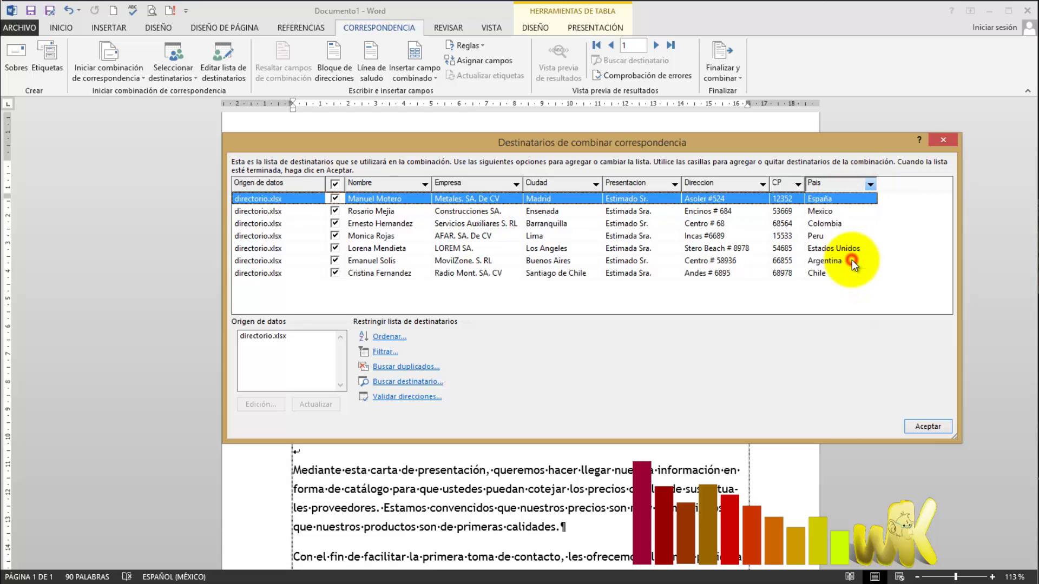
{"action": "left_click", "coordinate": [870, 185]}
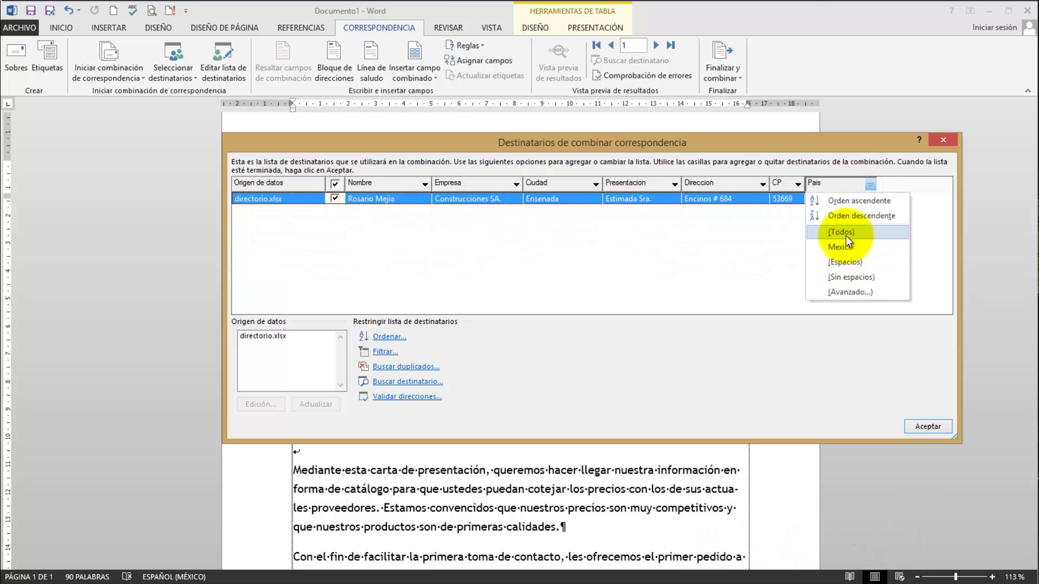
{"action": "left_click", "coordinate": [844, 233]}
Filter the recipients by Pais to show only Estados Unidos, and restore the full list with (Todos).
{"action": "left_click", "coordinate": [869, 184]}
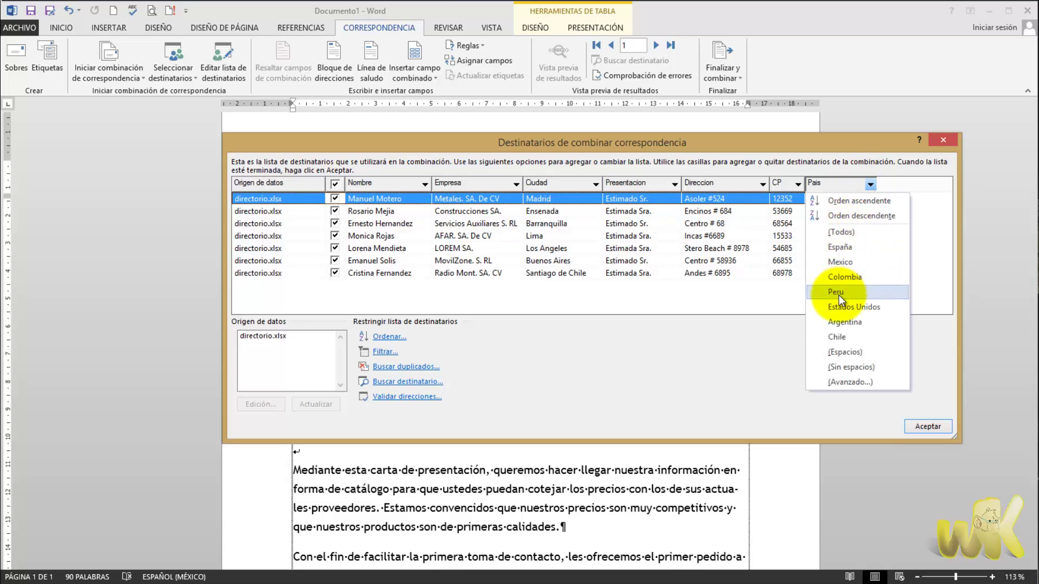
{"action": "left_click", "coordinate": [839, 307]}
{"action": "left_click", "coordinate": [869, 184]}
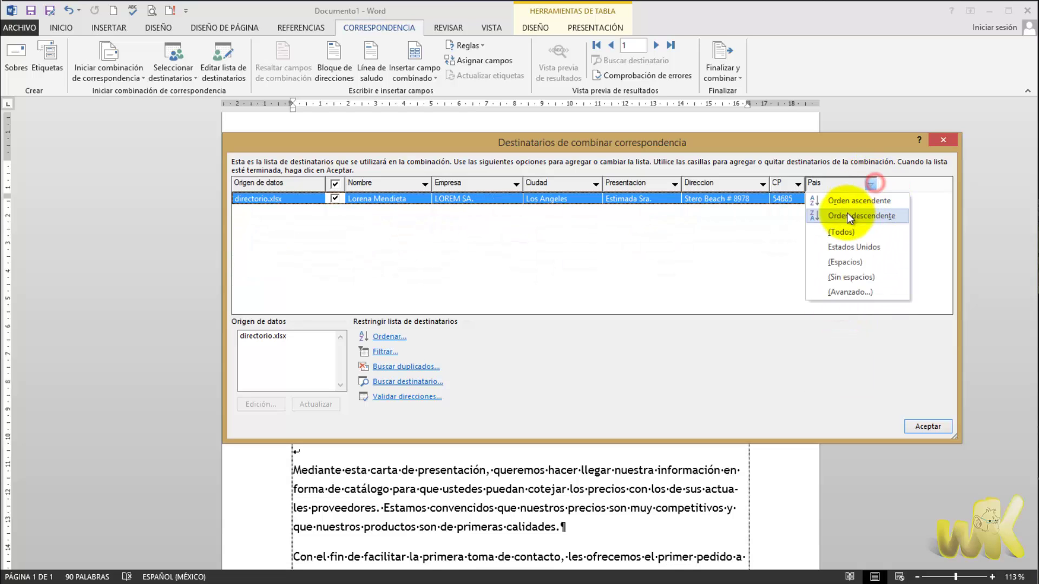
{"action": "left_click", "coordinate": [840, 230]}
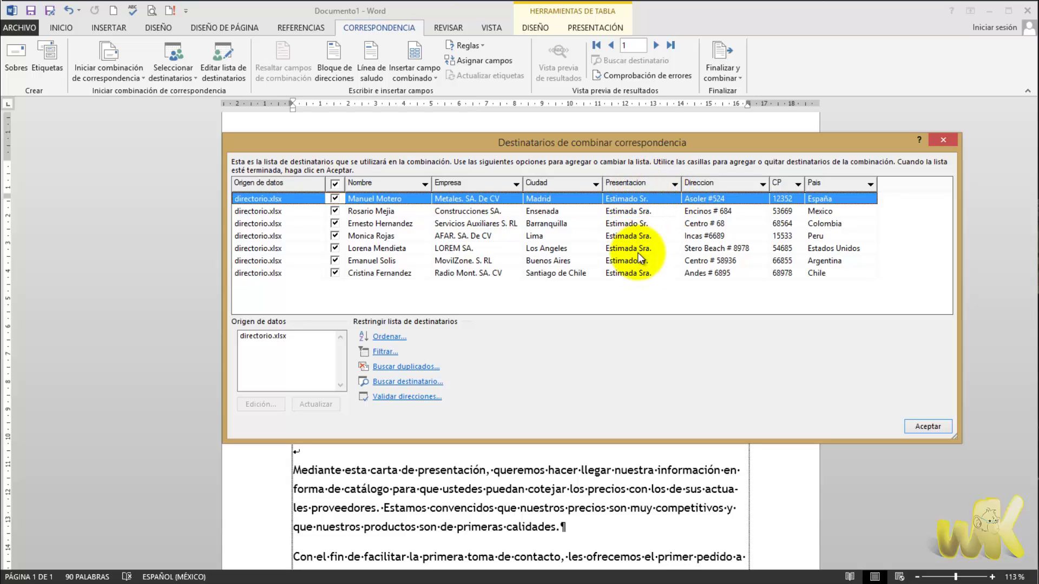
Try filtering the recipients by Presentacion to show only "Estimado Sr.", and restore the full list with (Todos).
{"action": "left_click", "coordinate": [673, 184]}
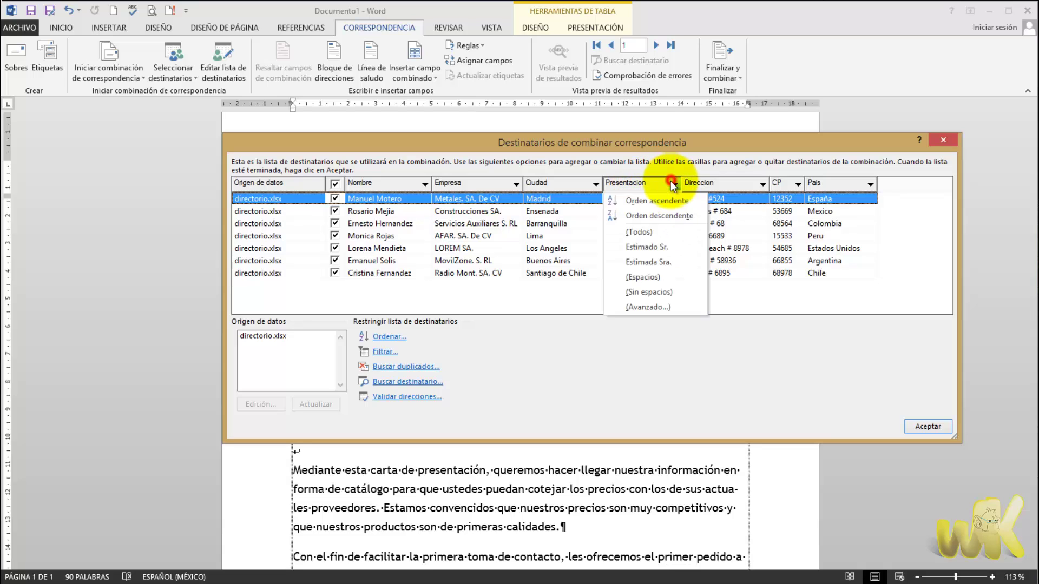
{"action": "left_click", "coordinate": [659, 248]}
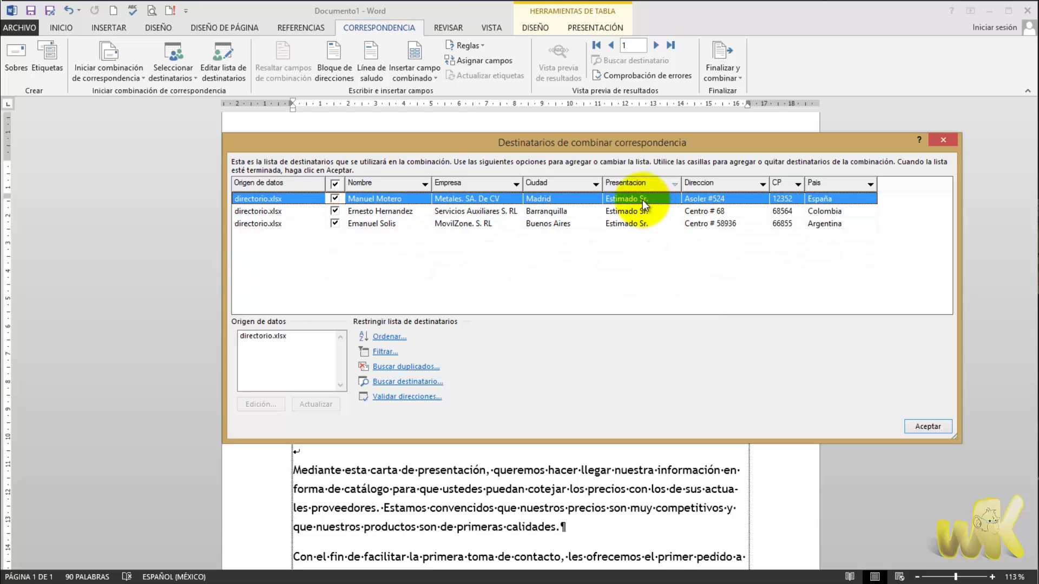
{"action": "left_click", "coordinate": [675, 183]}
{"action": "left_click", "coordinate": [652, 232]}
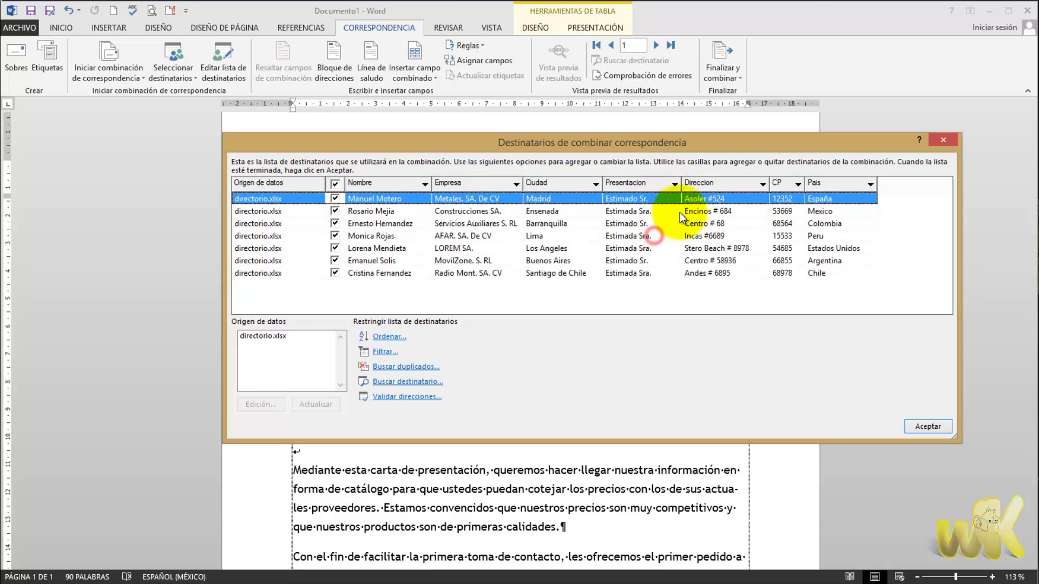
{"action": "left_click", "coordinate": [674, 183]}
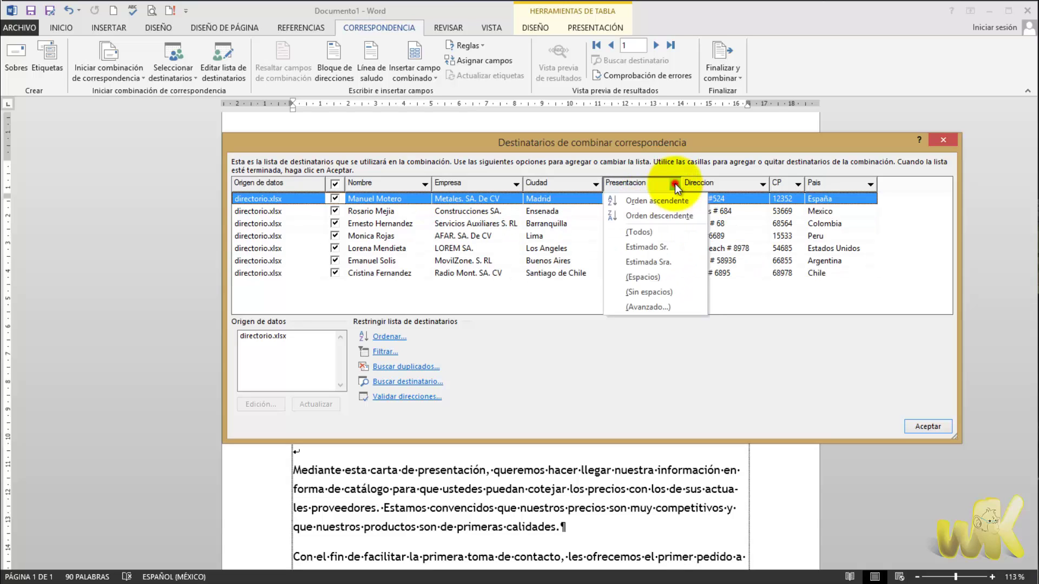
{"action": "left_click", "coordinate": [663, 248]}
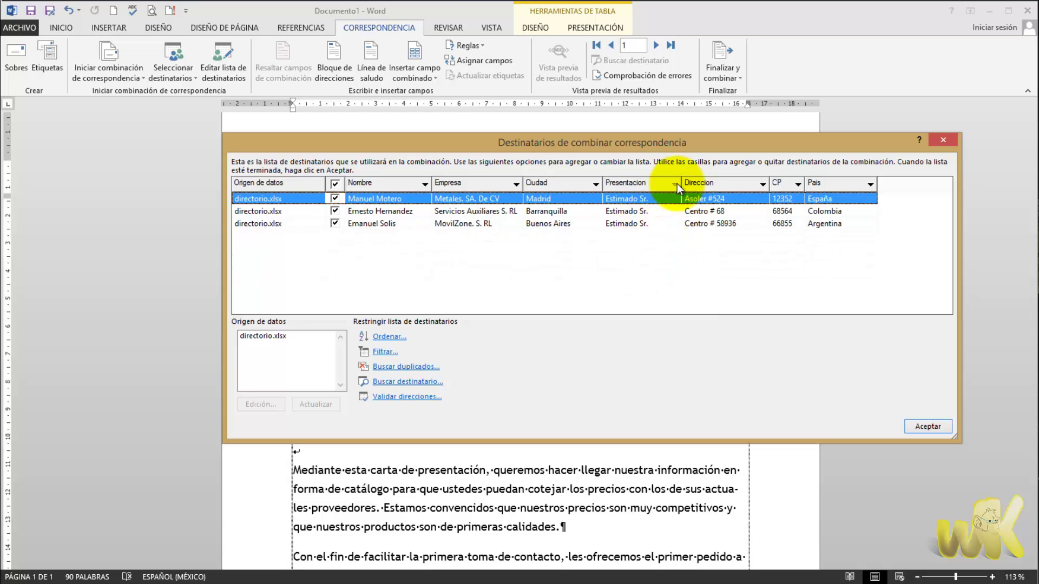
{"action": "left_click", "coordinate": [676, 184]}
{"action": "left_click", "coordinate": [643, 229]}
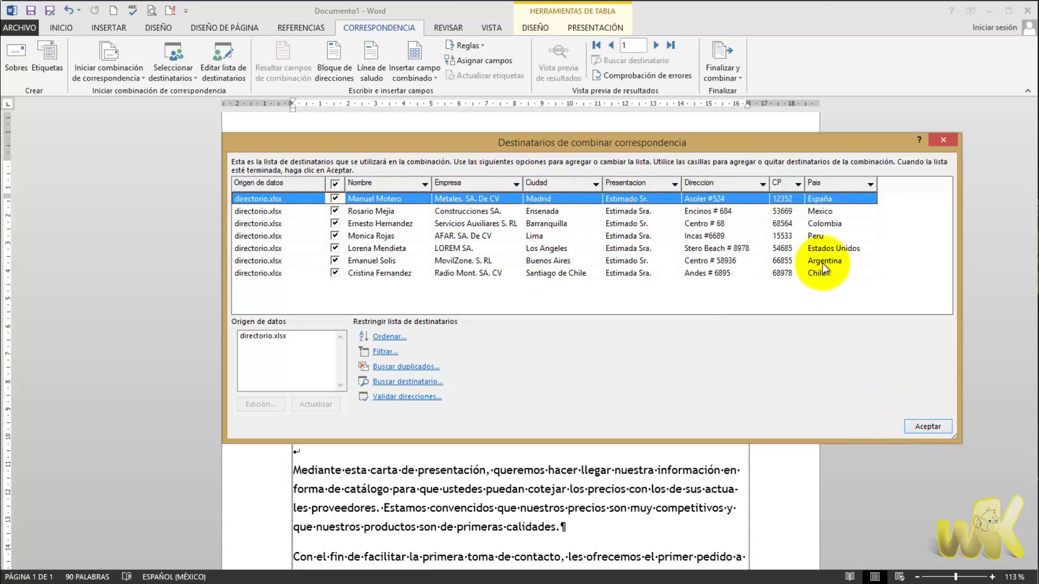
Accept the recipient list with all entries included, and place the insertion point in the letter's empty address box.
{"action": "left_click", "coordinate": [921, 426]}
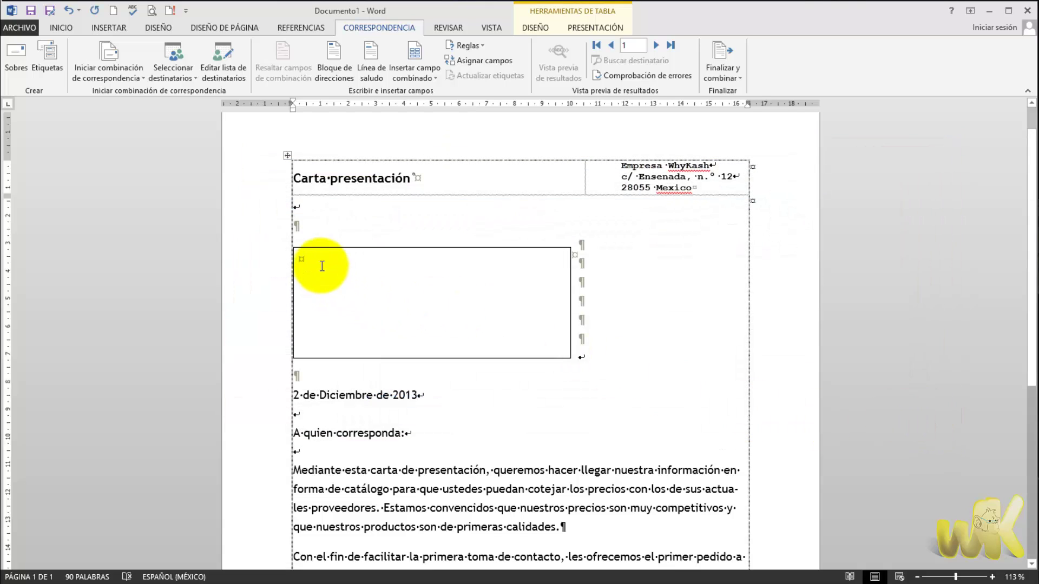
{"action": "left_click", "coordinate": [321, 261]}
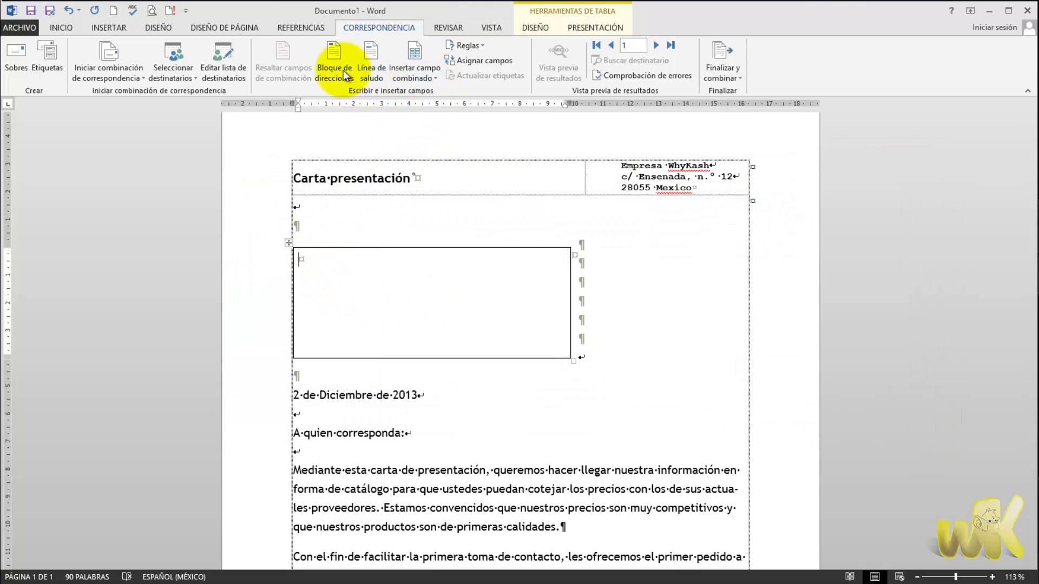
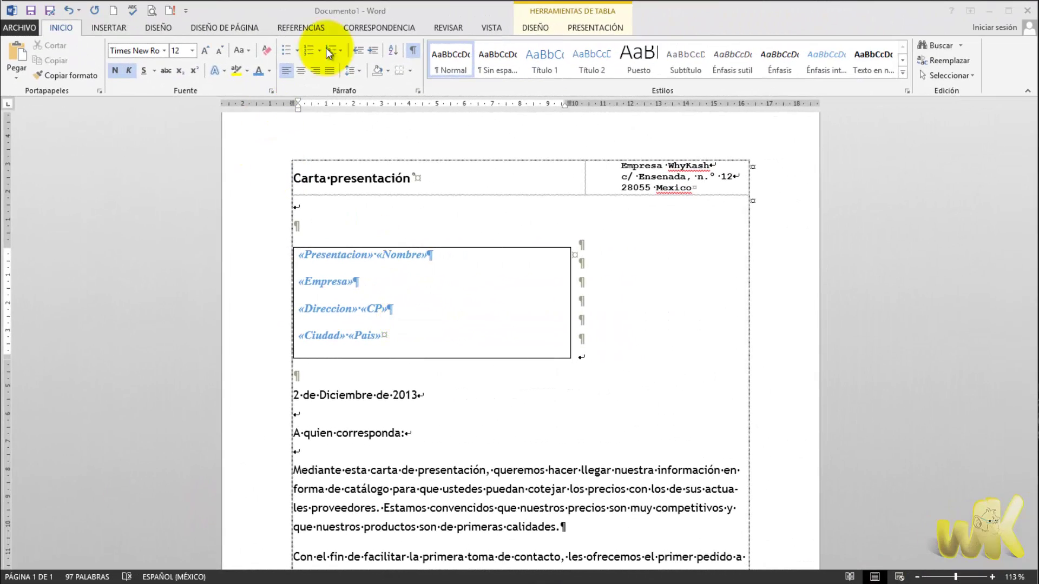
Preview the merge results in the letter's address box, and switch to Excel to compare them with directorio.xlsx.
{"action": "left_click", "coordinate": [375, 24]}
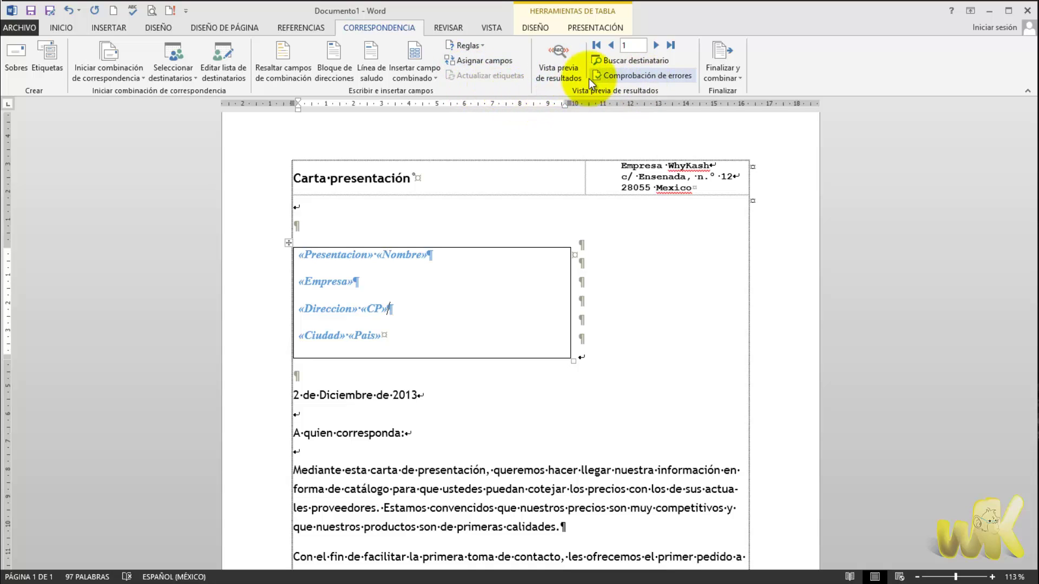
{"action": "left_click", "coordinate": [557, 56]}
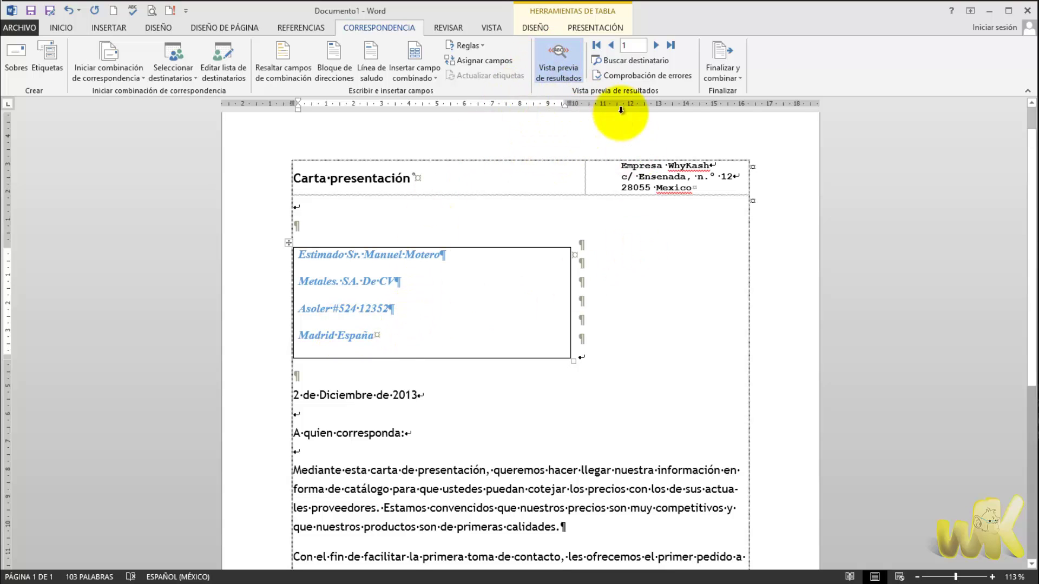
{"action": "left_click", "coordinate": [389, 309]}
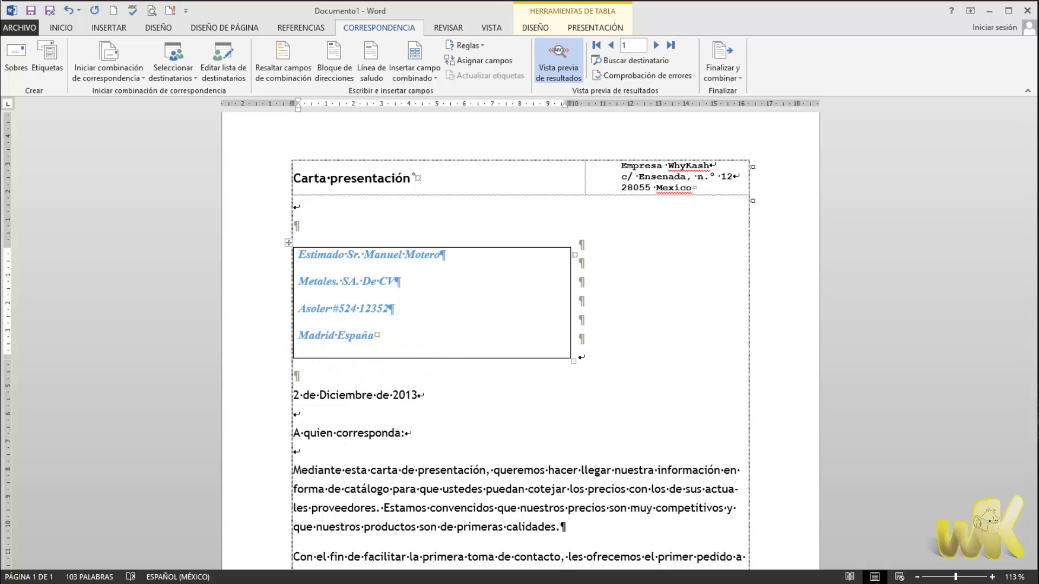
{"action": "key", "text": "alt+Tab"}
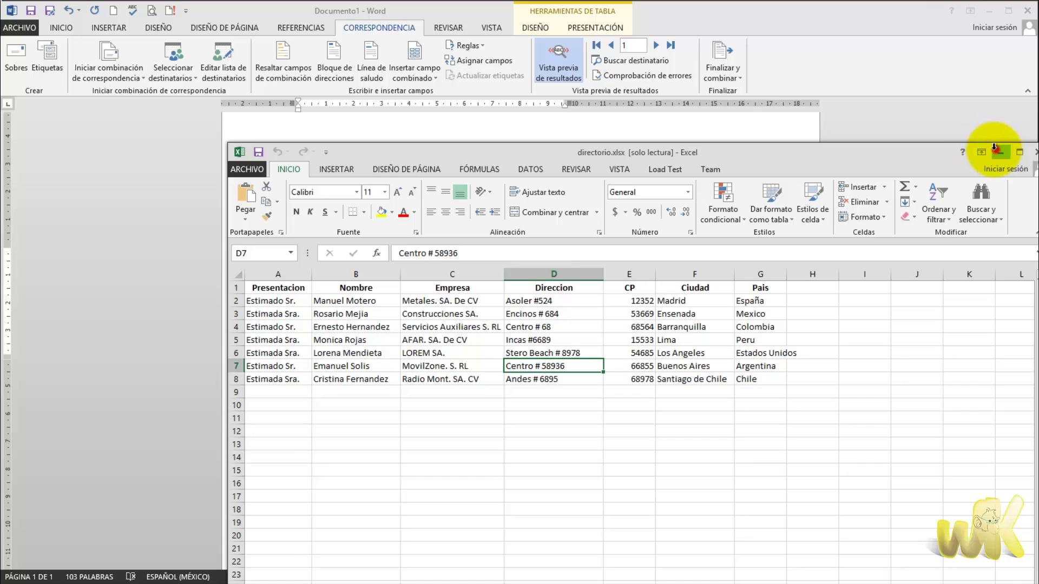
Compare directorio.xlsx in Excel with the letter in Word, and preview the last and first recipients' address data.
{"action": "left_click", "coordinate": [998, 151]}
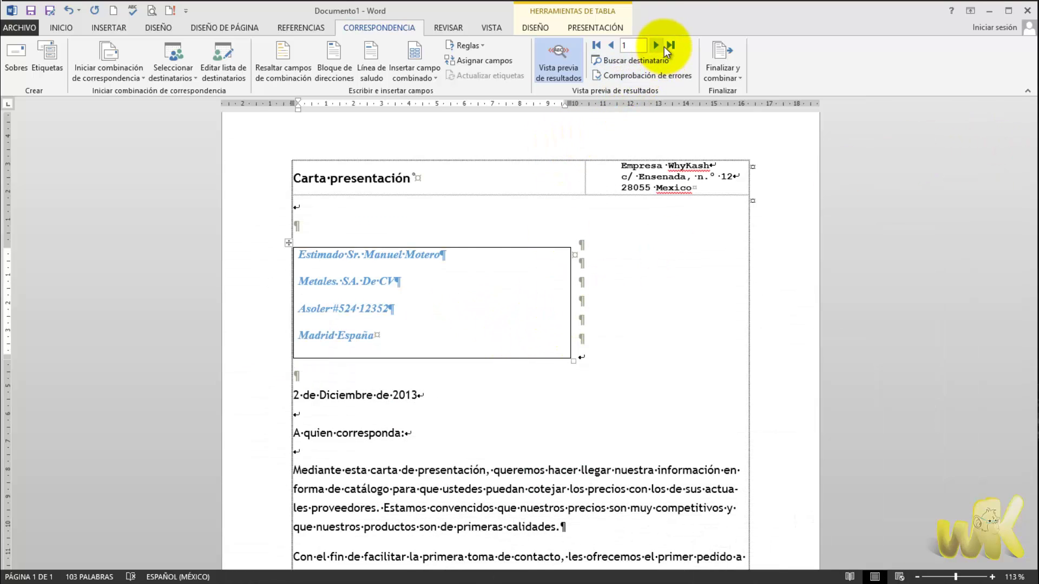
{"action": "left_click", "coordinate": [598, 583]}
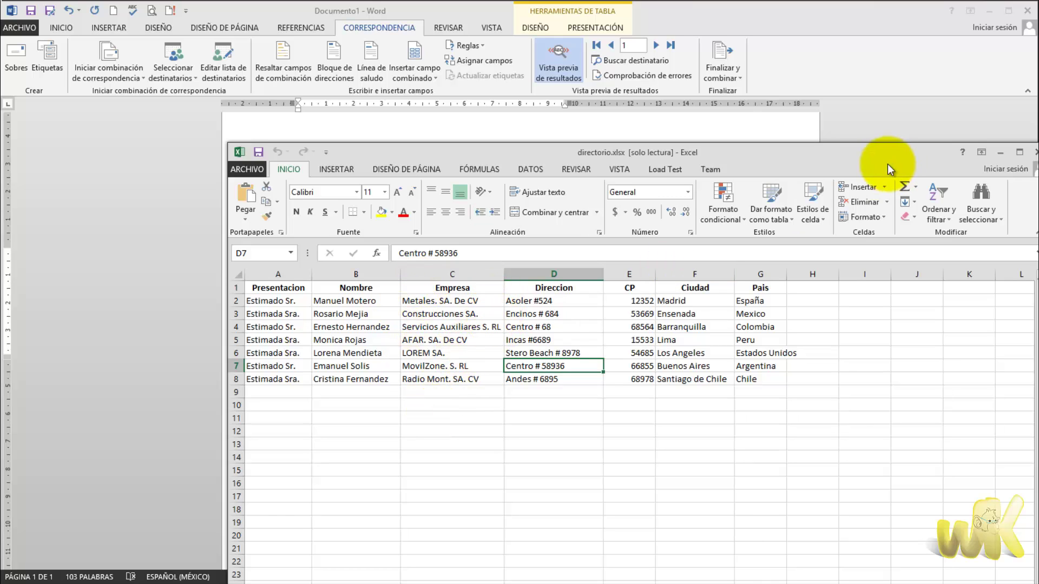
{"action": "left_click", "coordinate": [1002, 152]}
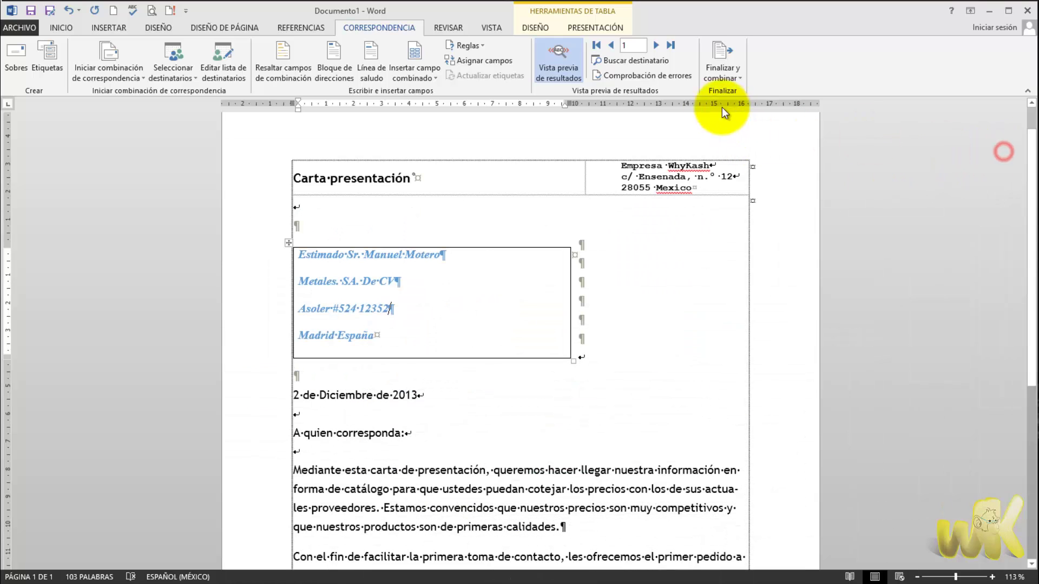
{"action": "left_click", "coordinate": [671, 44]}
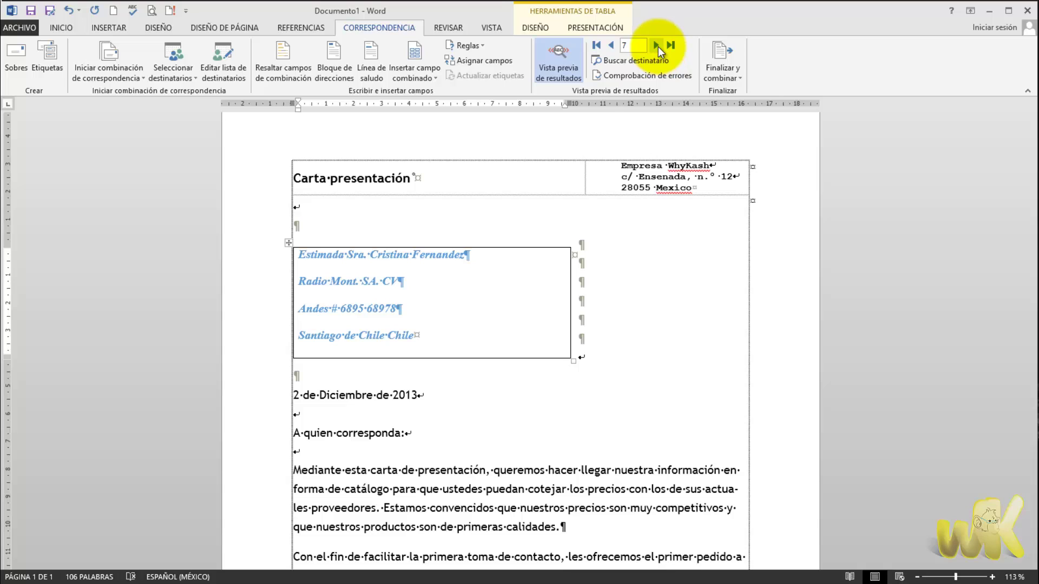
{"action": "left_click", "coordinate": [609, 48]}
{"action": "left_click", "coordinate": [597, 46]}
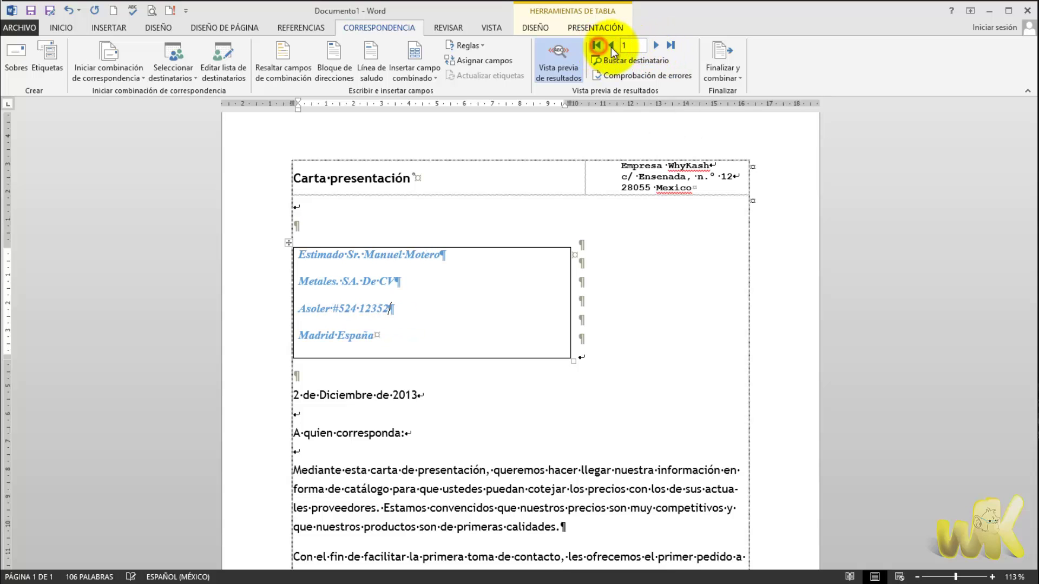
Preview the letter's address box one recipient at a time, from record 2 through record 6.
{"action": "left_click", "coordinate": [655, 48]}
{"action": "left_click", "coordinate": [655, 48]}
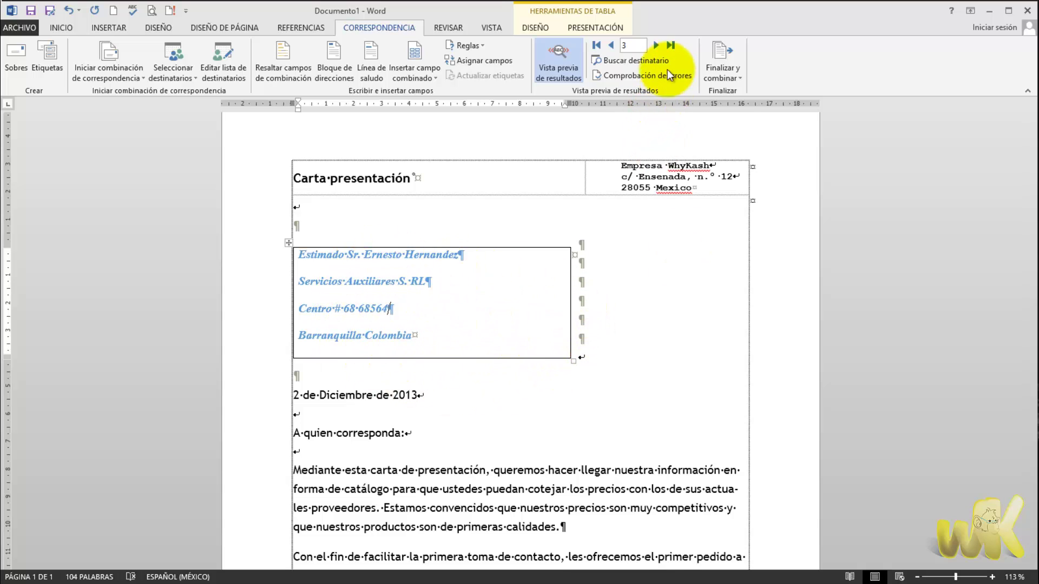
{"action": "left_click", "coordinate": [656, 47]}
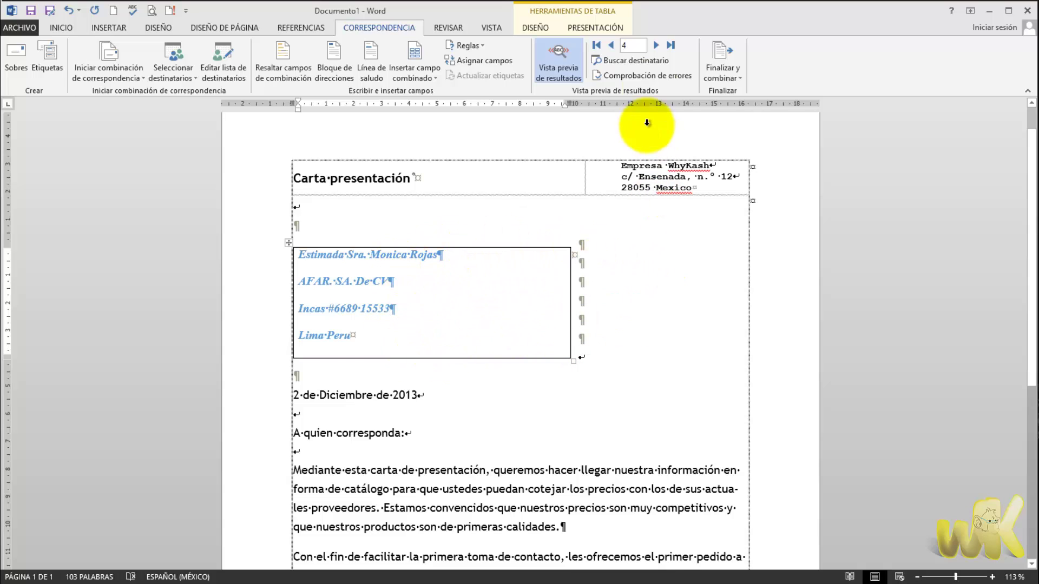
{"action": "left_click", "coordinate": [655, 45]}
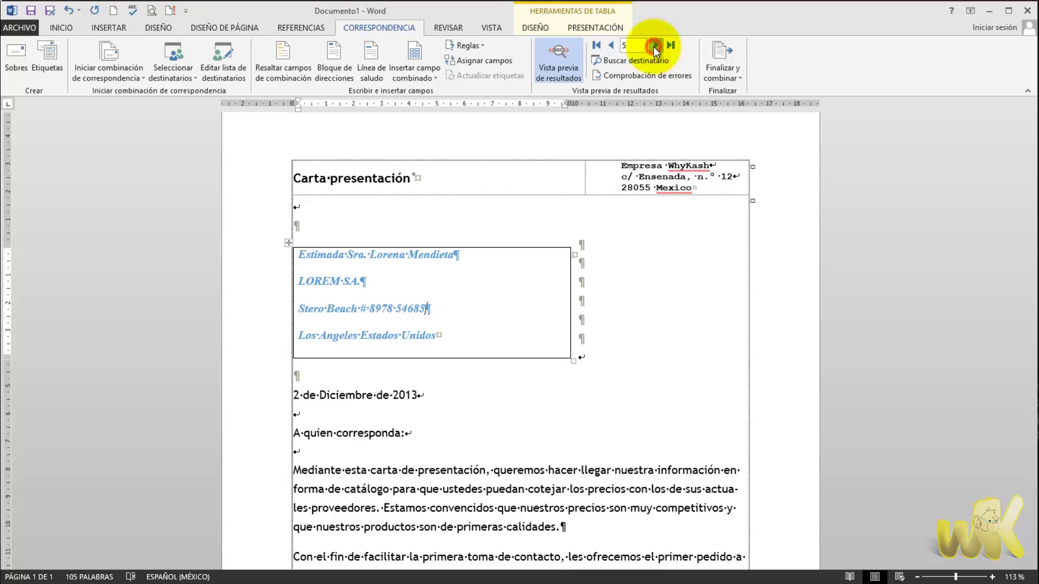
{"action": "left_click", "coordinate": [653, 47]}
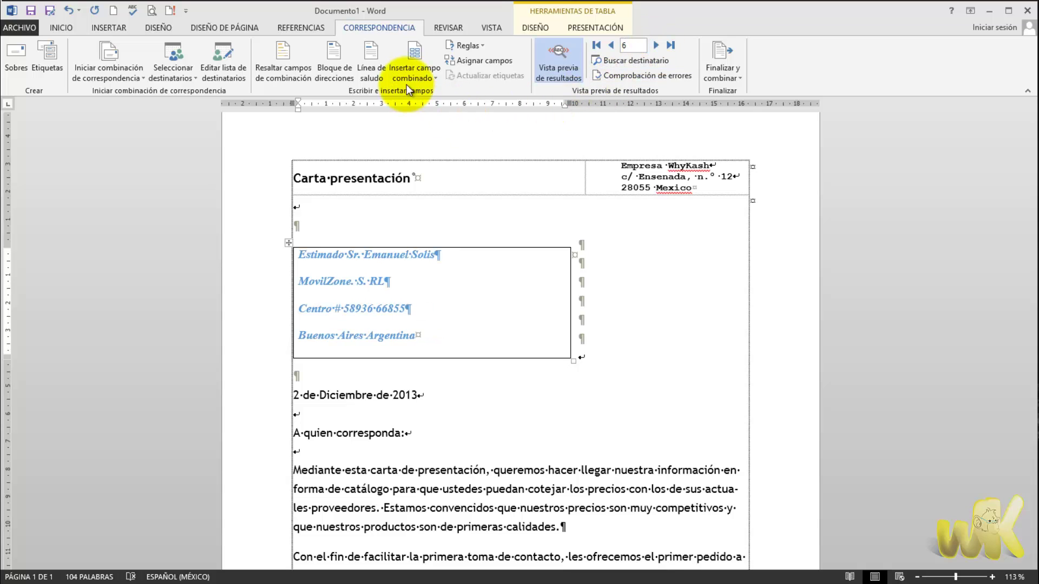
Hide the formatting marks in the letter and return to the mail merge tools.
{"action": "left_click", "coordinate": [62, 28]}
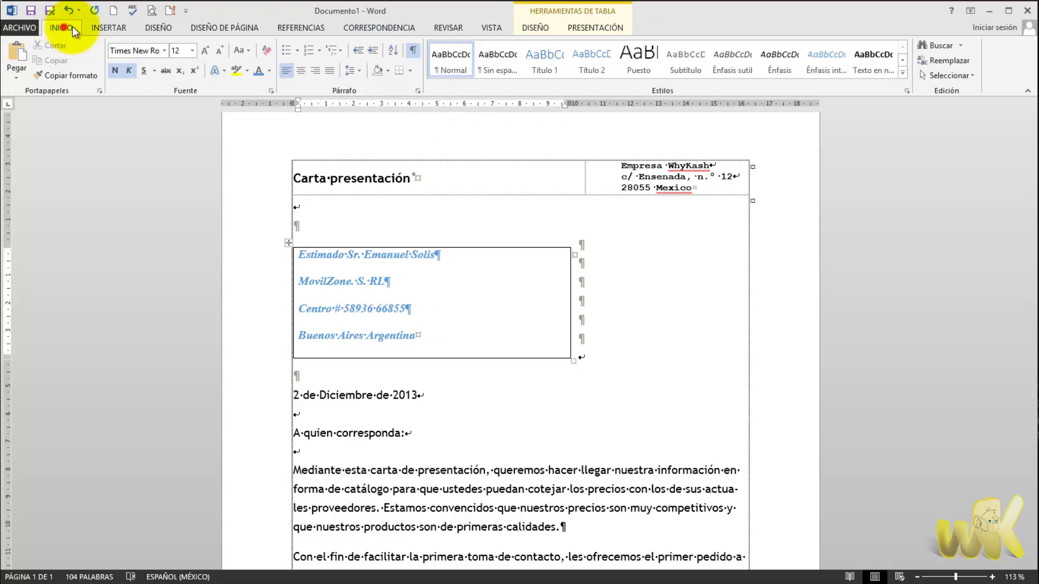
{"action": "left_click", "coordinate": [413, 52]}
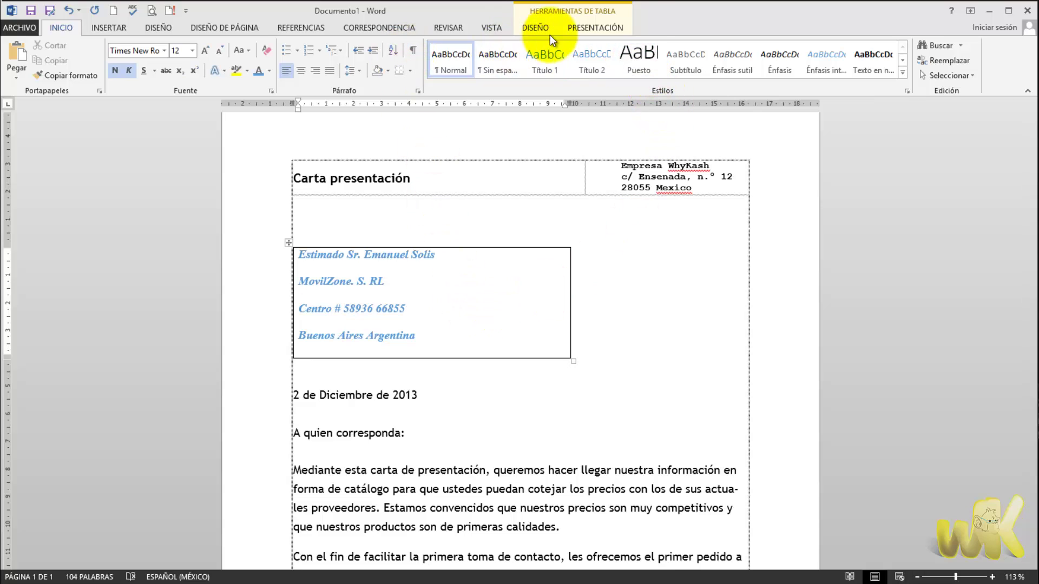
{"action": "left_click", "coordinate": [380, 27]}
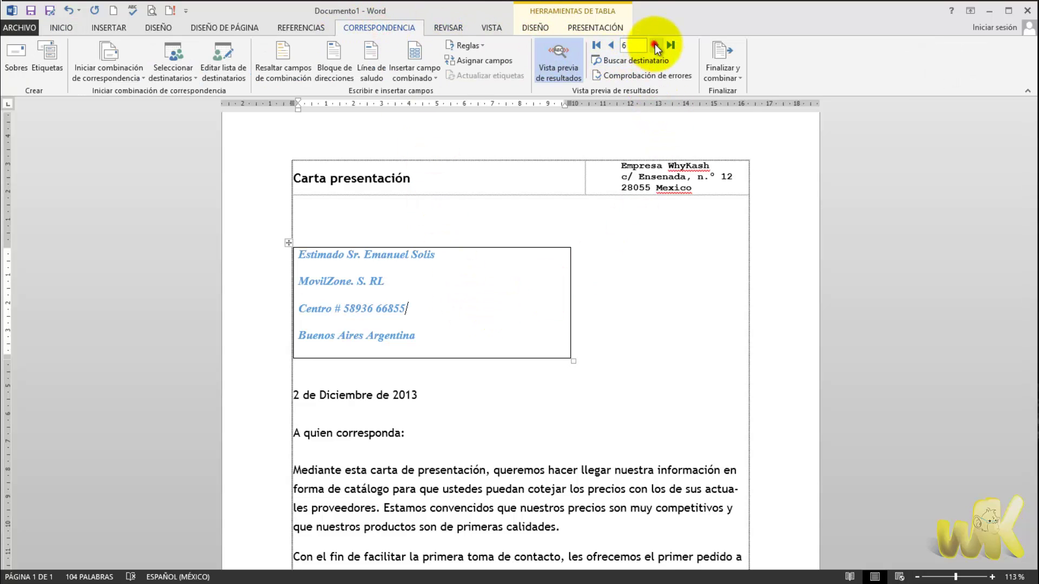
Preview record 7, go back through the recipients to record 4, and advance to record 5.
{"action": "left_click", "coordinate": [655, 46]}
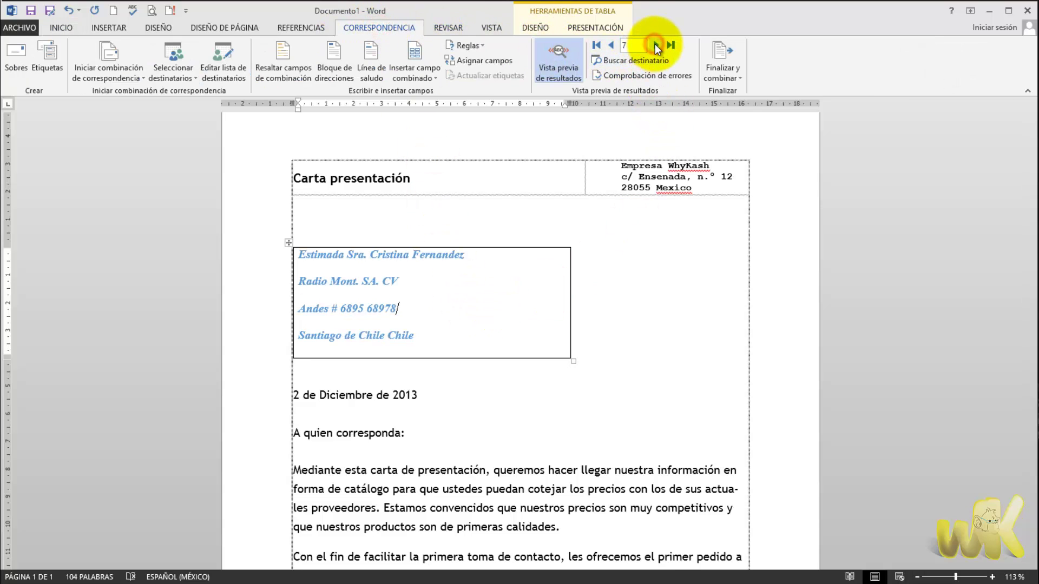
{"action": "left_click", "coordinate": [612, 51]}
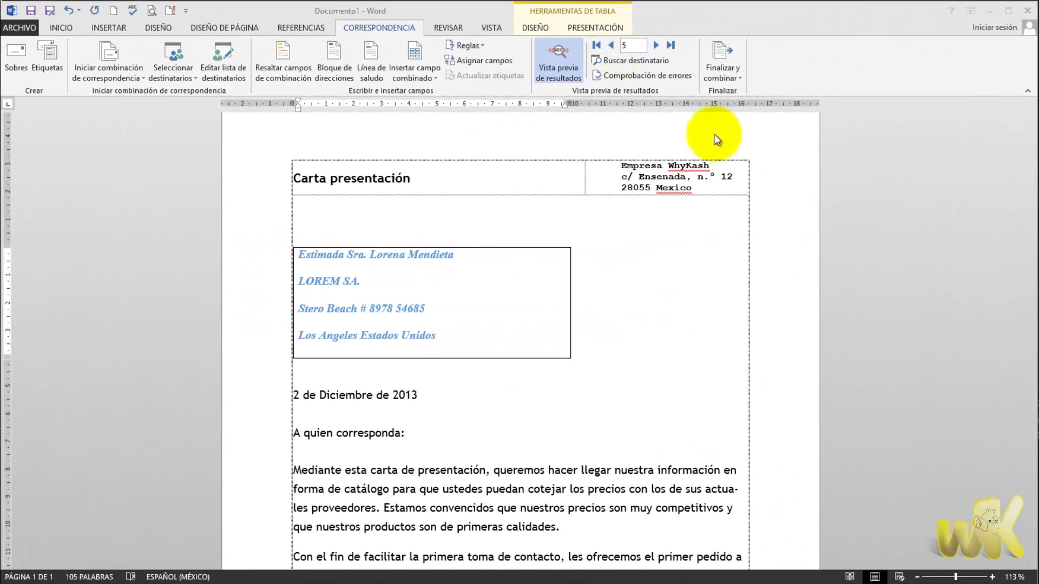
{"action": "left_click", "coordinate": [623, 47]}
{"action": "left_click", "coordinate": [614, 45]}
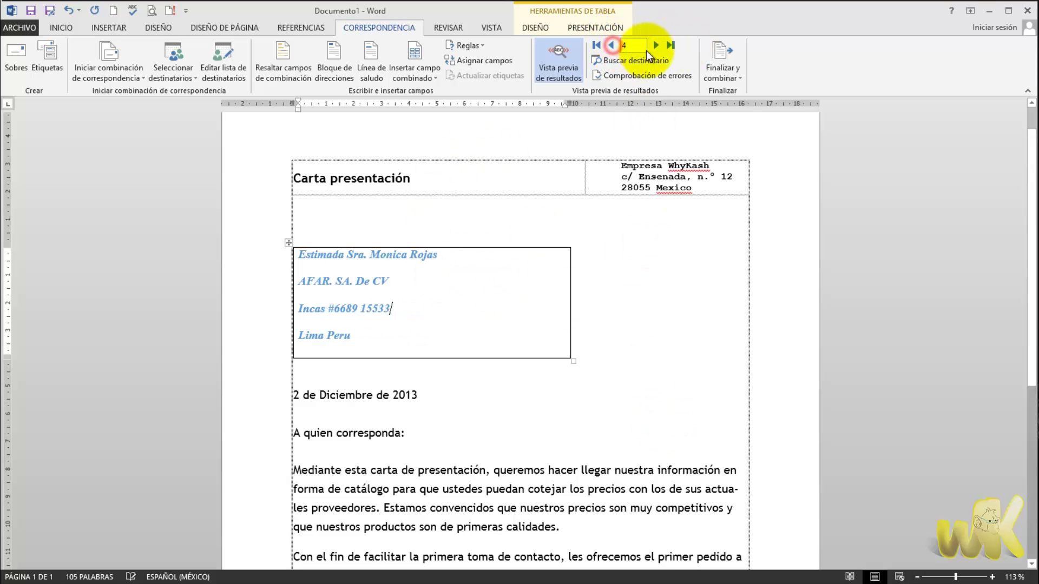
{"action": "left_click", "coordinate": [655, 46]}
{"action": "left_click", "coordinate": [657, 60]}
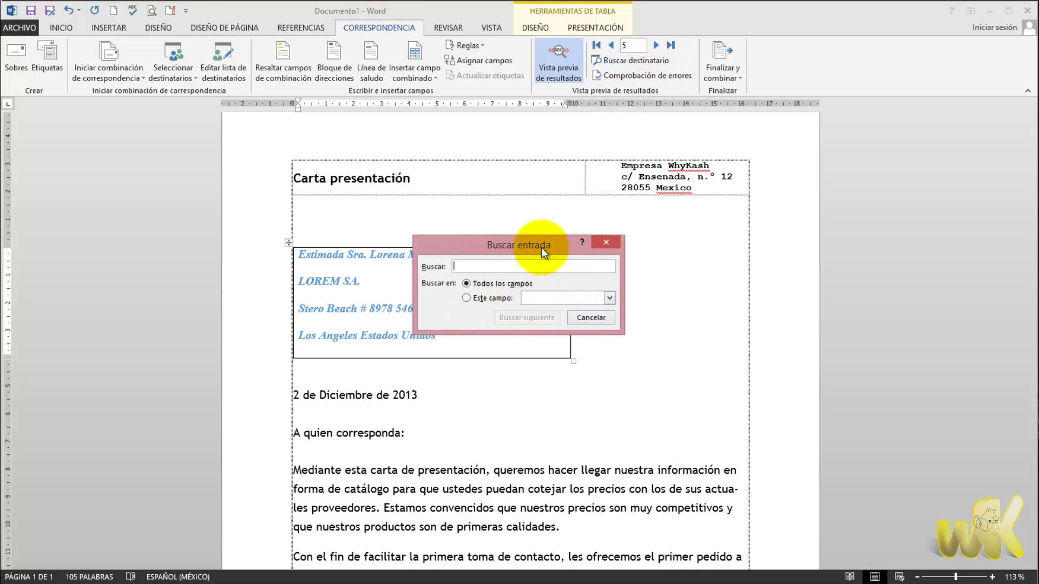
{"action": "left_click_drag", "start_coordinate": [541, 248], "coordinate": [670, 224]}
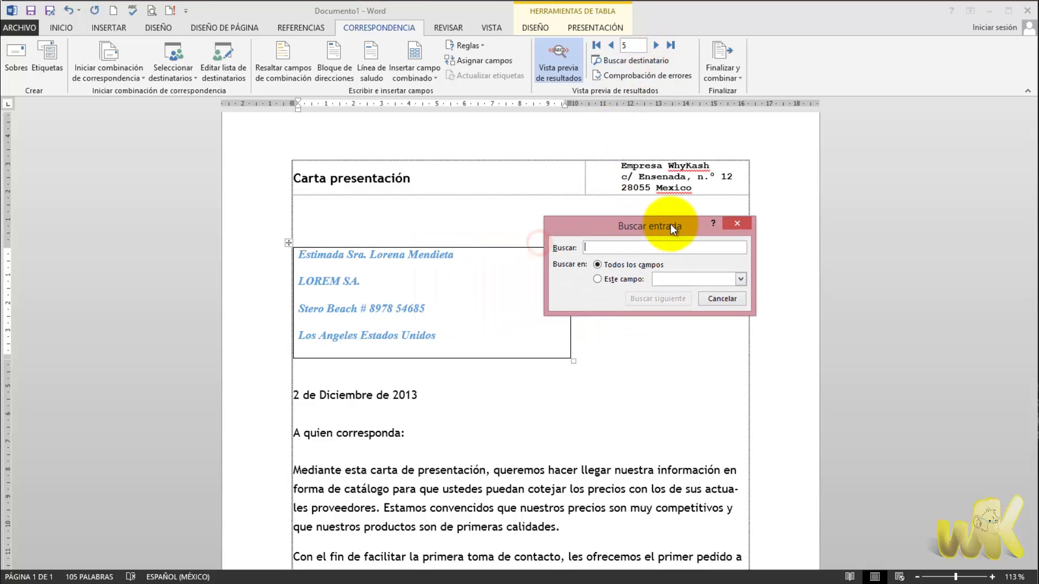
{"action": "left_click", "coordinate": [732, 304]}
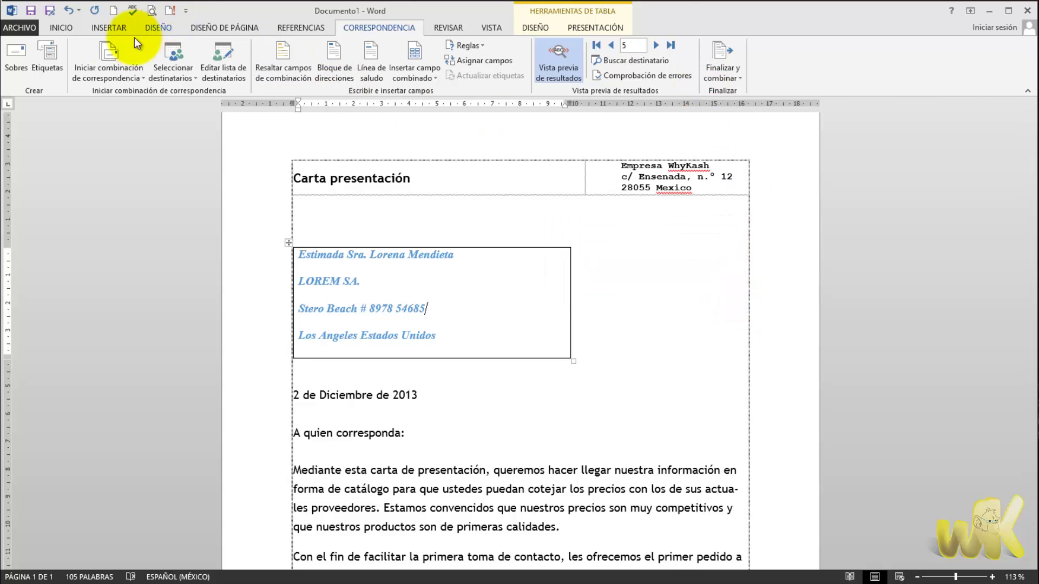
Show the formatting marks in the letter and return to the mail merge tools.
{"action": "left_click", "coordinate": [58, 28]}
{"action": "left_click", "coordinate": [414, 50]}
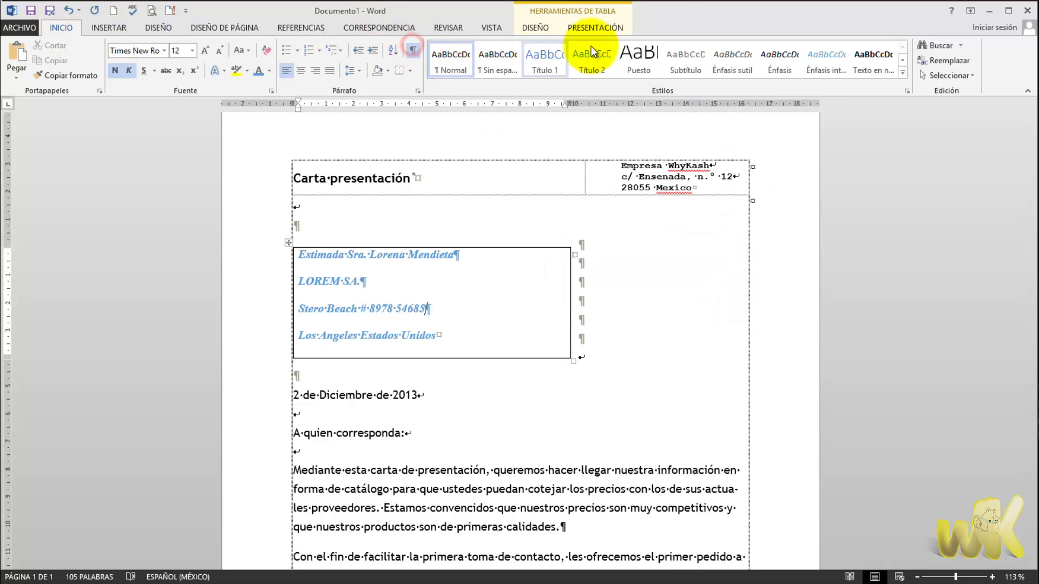
{"action": "left_click", "coordinate": [392, 28]}
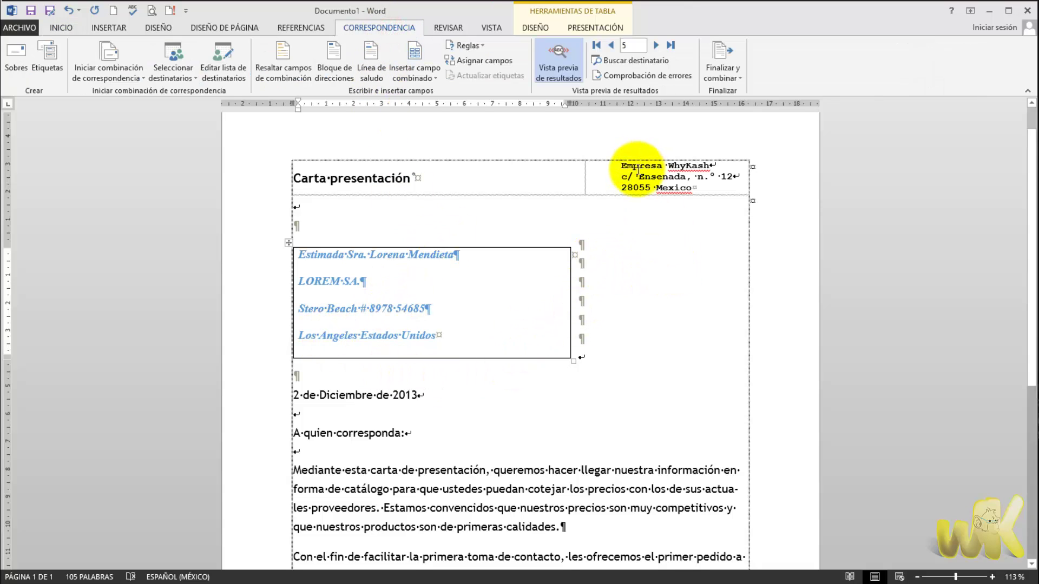
Start finishing the merge as individual editable documents, and check the recipient rows in directorio.xlsx before choosing the records.
{"action": "left_click", "coordinate": [553, 83]}
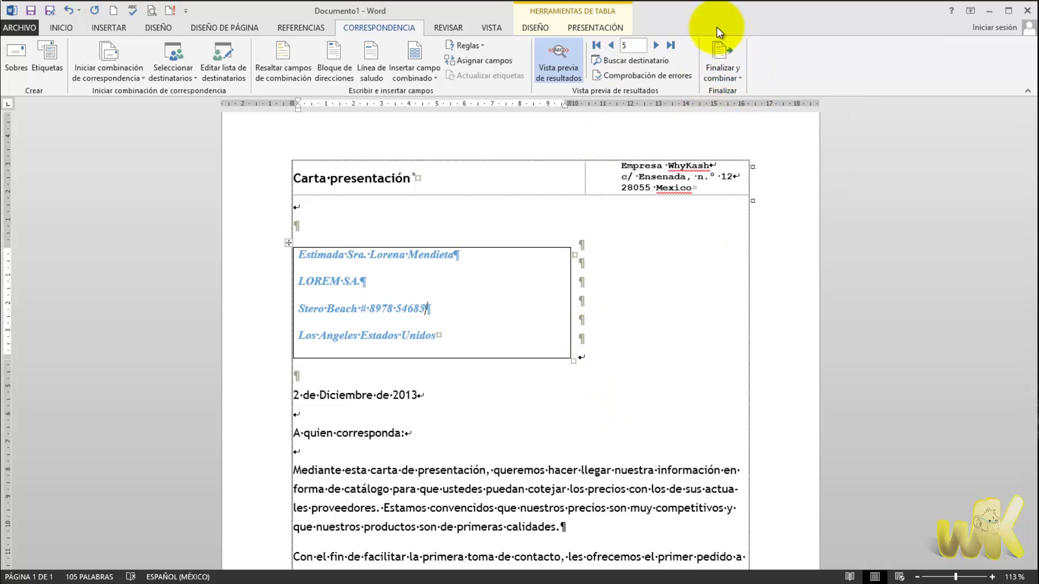
{"action": "left_click", "coordinate": [719, 54]}
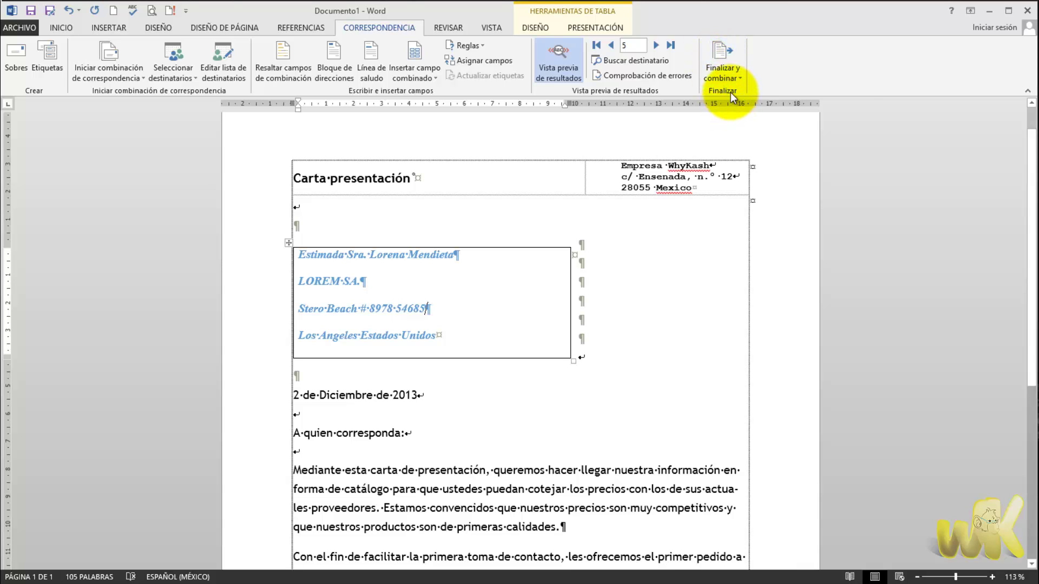
{"action": "left_click", "coordinate": [737, 78]}
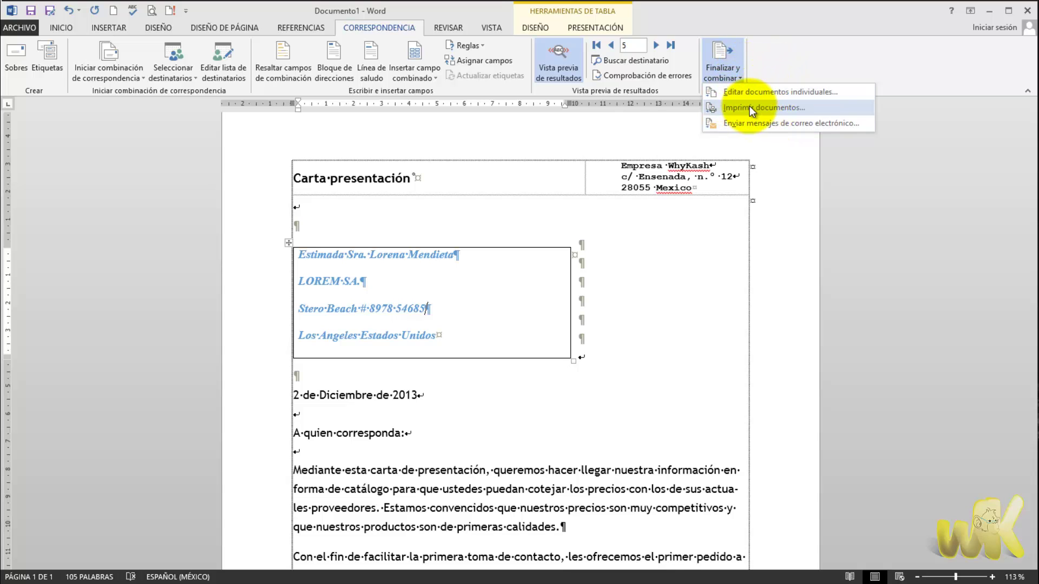
{"action": "left_click", "coordinate": [760, 93]}
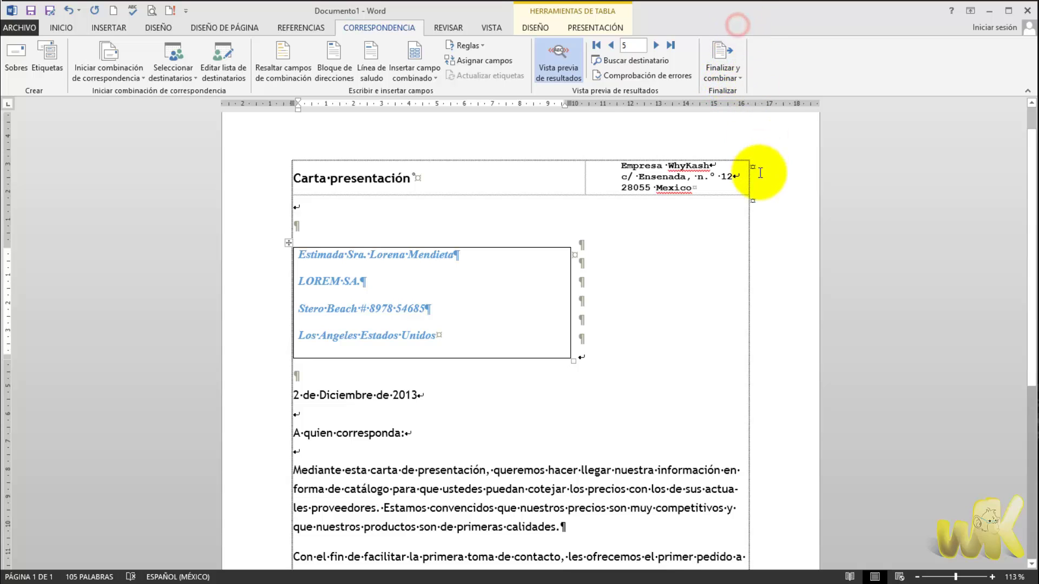
{"action": "left_click", "coordinate": [737, 76]}
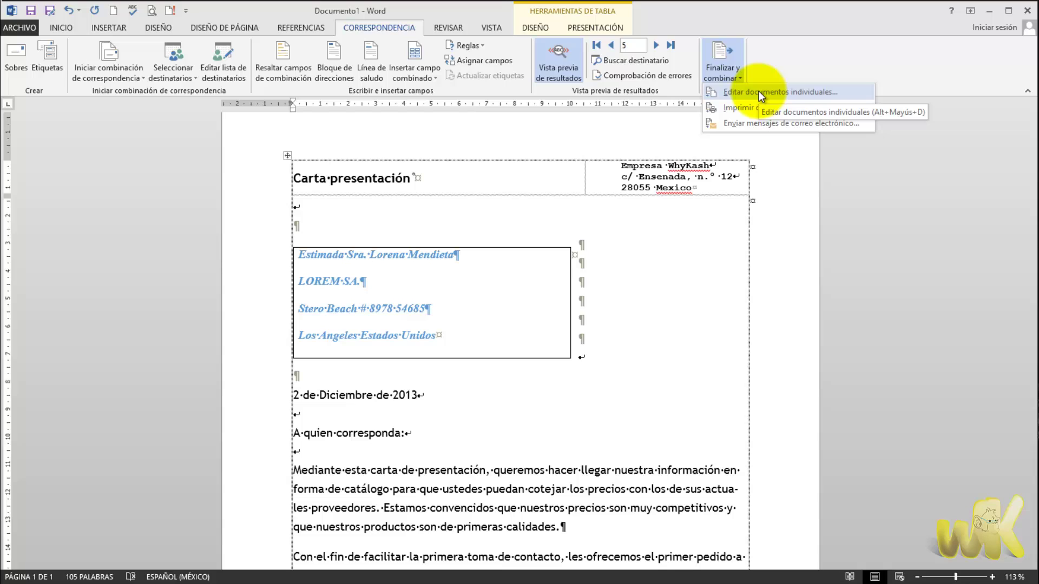
{"action": "left_click", "coordinate": [758, 91]}
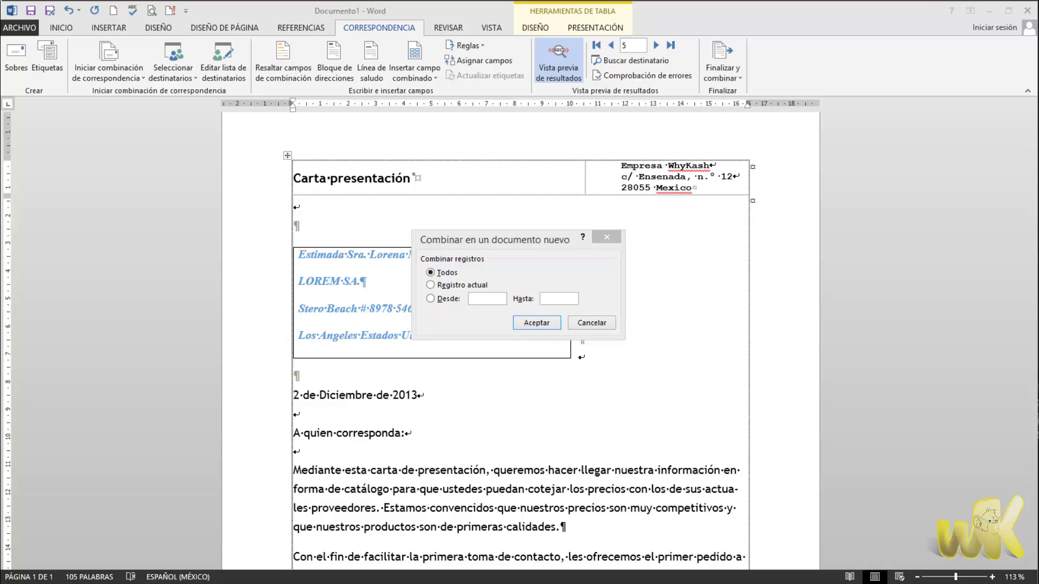
{"action": "key", "text": "alt+Tab"}
{"action": "left_click", "coordinate": [997, 154]}
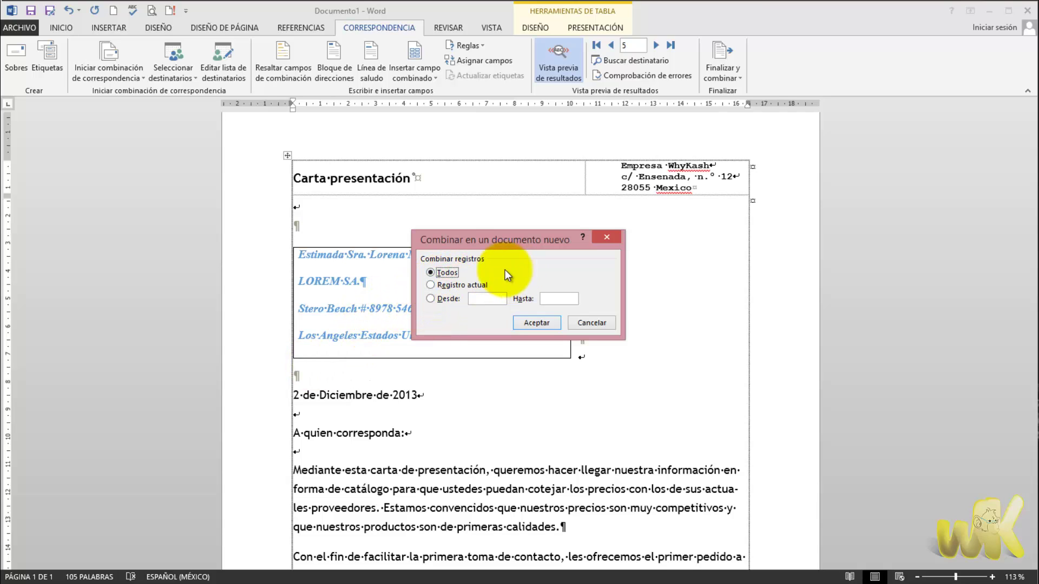
Review the current-record and record-range options, check directorio.xlsx again, and merge all records into a new document.
{"action": "left_click", "coordinate": [431, 285]}
{"action": "left_click", "coordinate": [430, 299]}
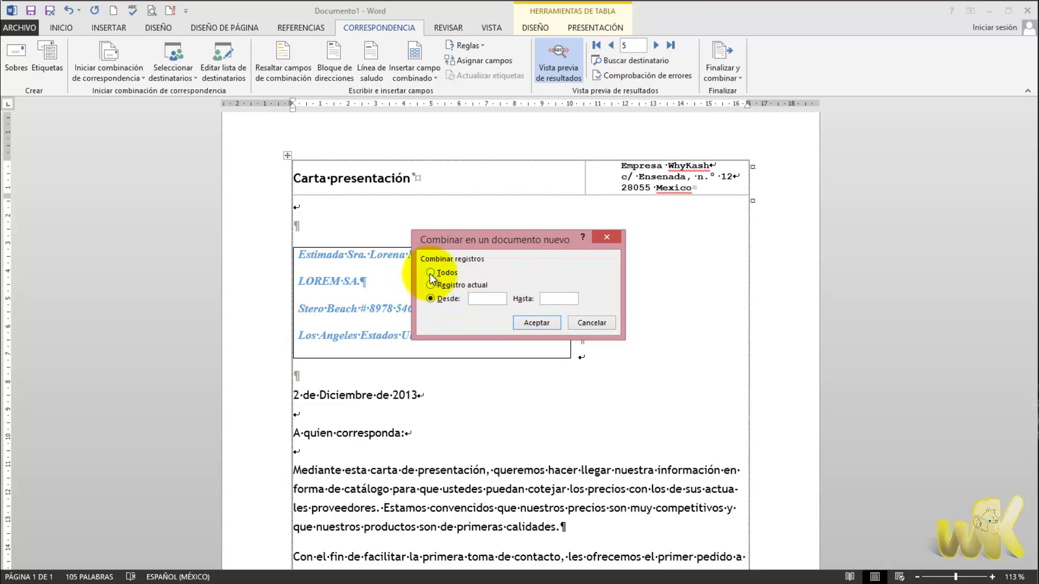
{"action": "key", "text": "alt+Tab"}
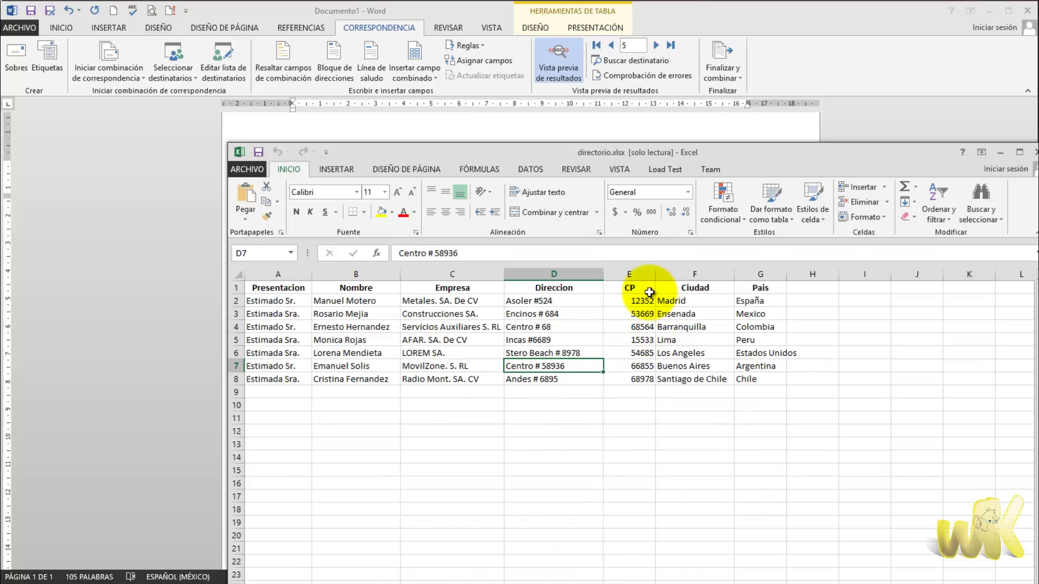
{"action": "left_click", "coordinate": [1000, 152]}
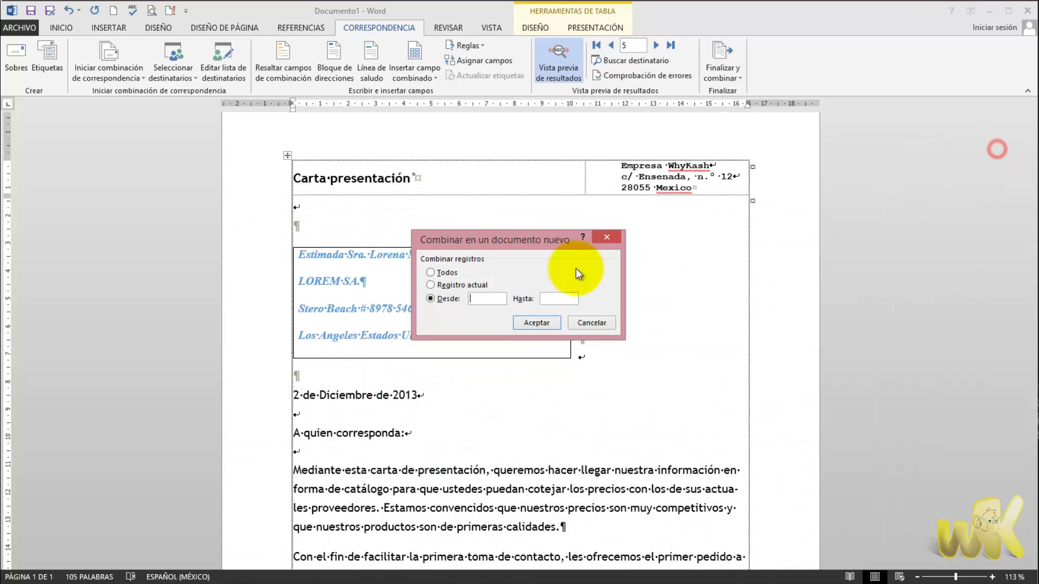
{"action": "left_click", "coordinate": [549, 323]}
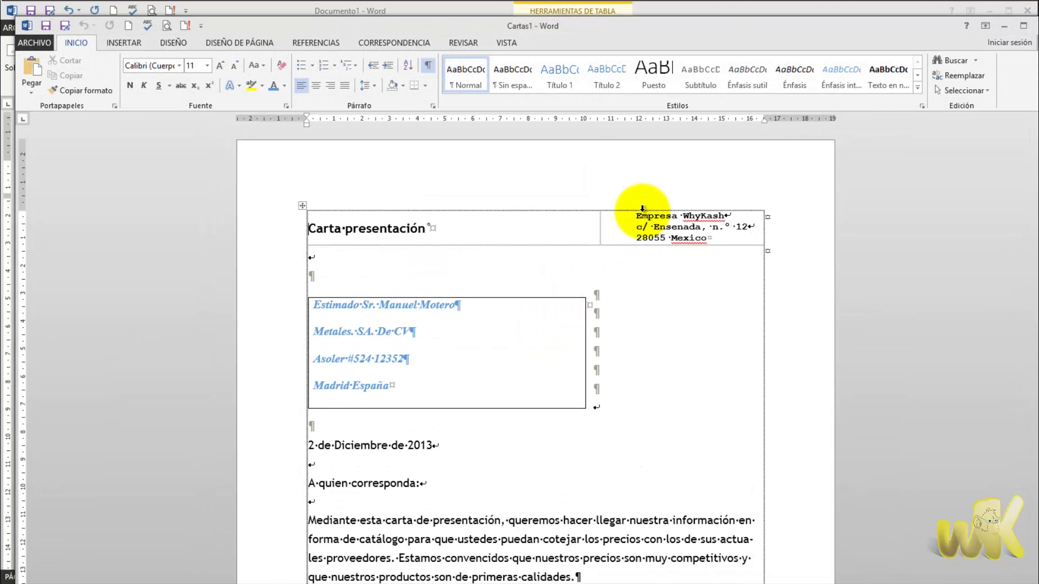
Maximize the merged letters and zoom out to view all pages together, and switch to Excel to compare them with directorio.xlsx.
{"action": "double_click", "coordinate": [436, 28]}
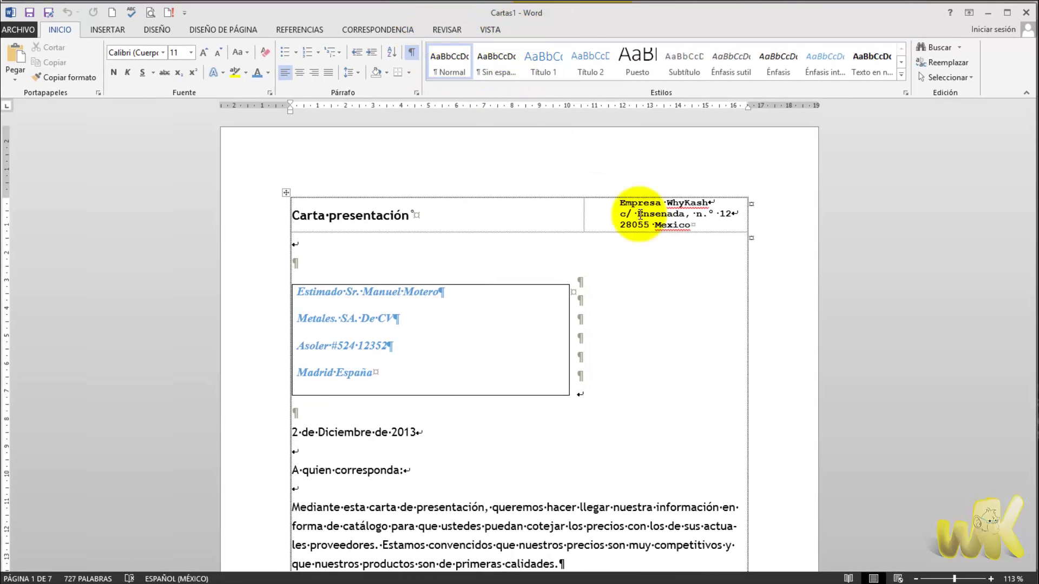
{"action": "left_click", "coordinate": [679, 325]}
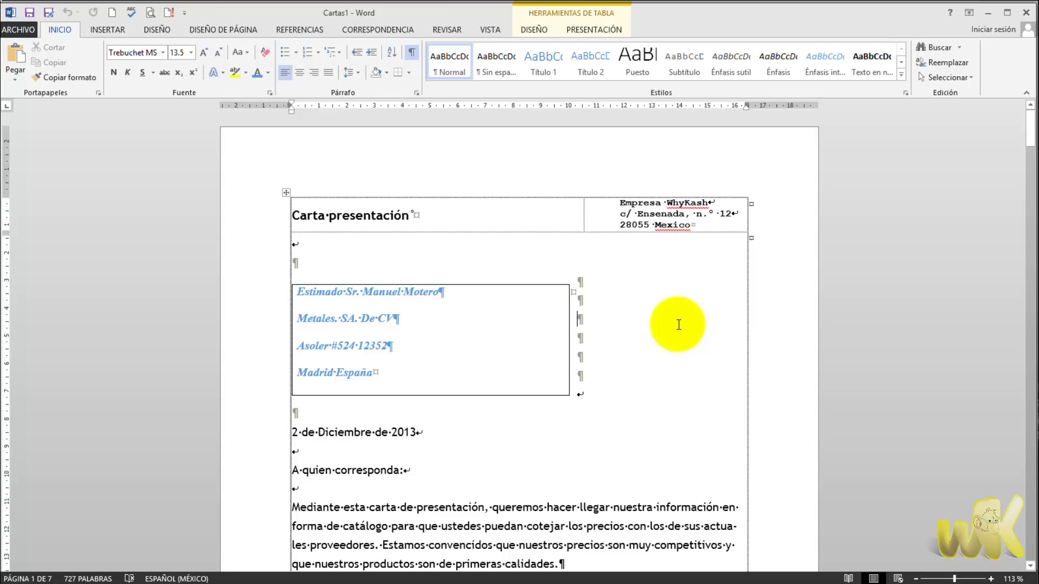
{"action": "scroll", "coordinate": [679, 325], "scroll_direction": "down", "scroll_amount": 4}
{"action": "scroll", "coordinate": [679, 324], "scroll_direction": "down", "scroll_amount": 4}
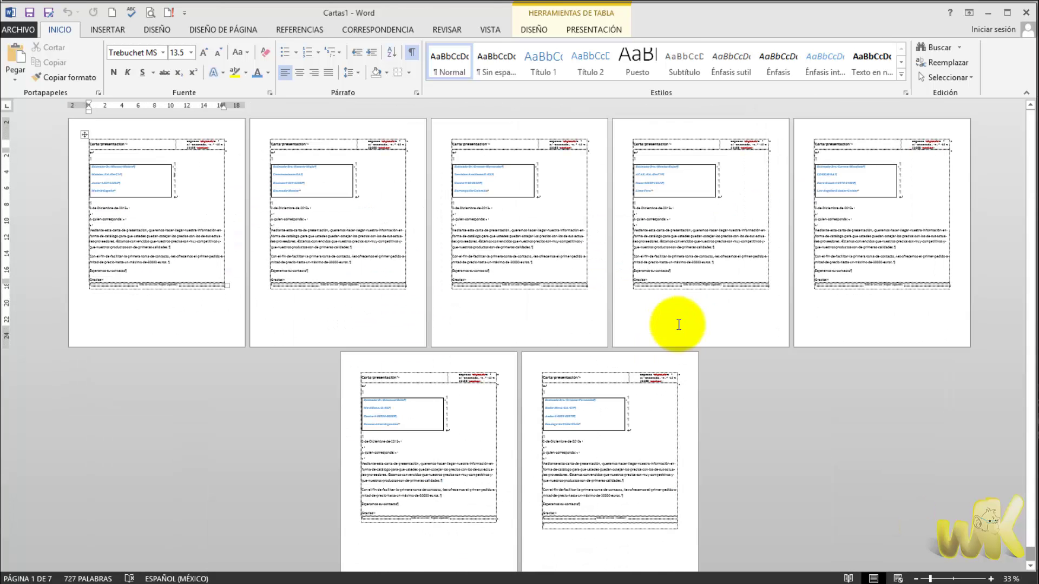
{"action": "left_click", "coordinate": [638, 572]}
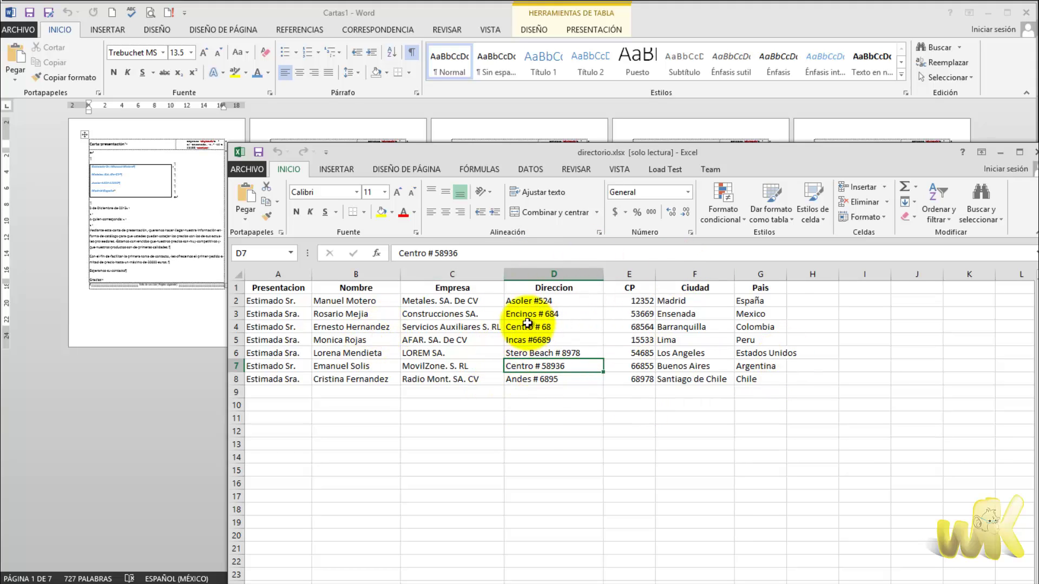
Put directorio.xlsx away and zoom in on the first letter of the merged document.
{"action": "left_click", "coordinate": [997, 157]}
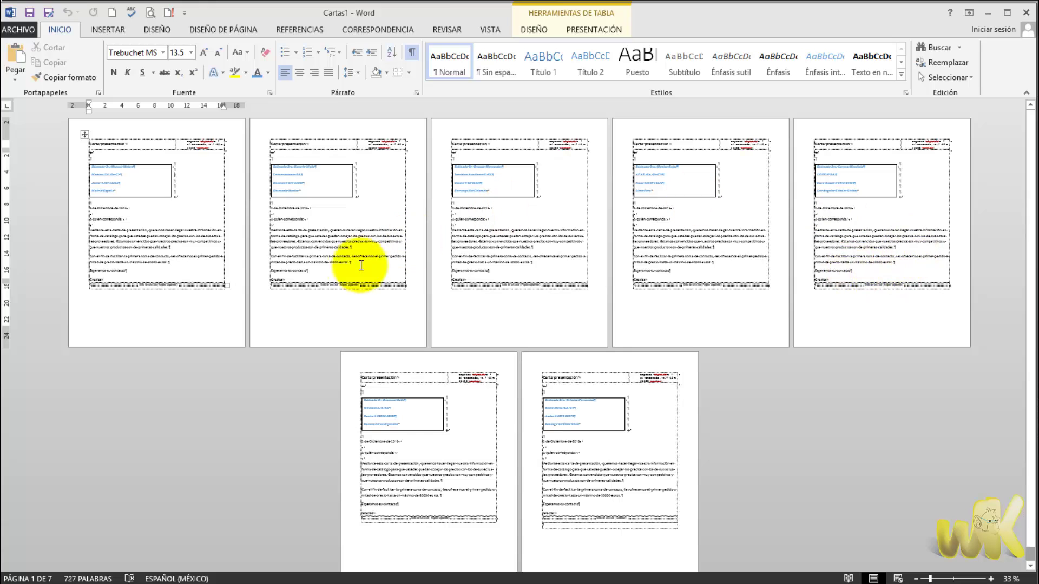
{"action": "scroll", "coordinate": [238, 238], "scroll_direction": "up", "scroll_amount": 3}
{"action": "scroll", "coordinate": [364, 244], "scroll_direction": "up", "scroll_amount": 4}
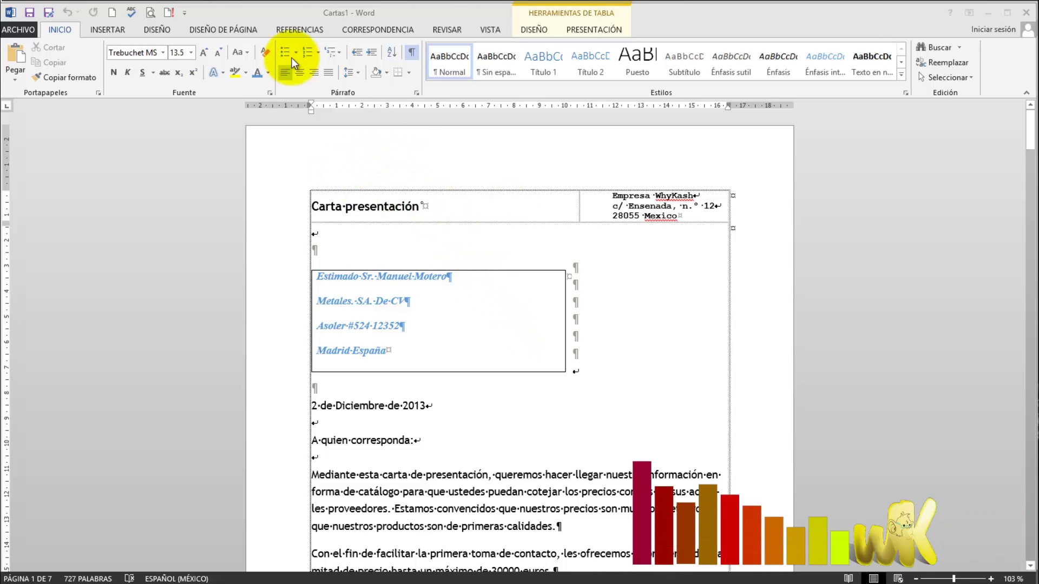
{"action": "left_click_drag", "start_coordinate": [678, 22], "coordinate": [679, 23]}
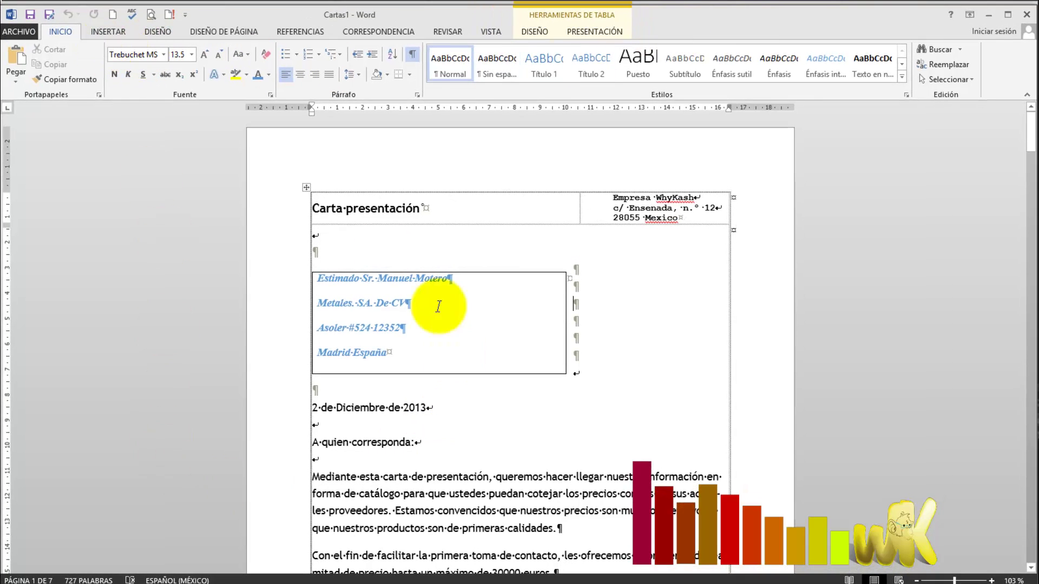
Save the merged letters as Carta presentación.docx in the EXAMPLE folder on the Escritorio.
{"action": "left_click", "coordinate": [50, 15]}
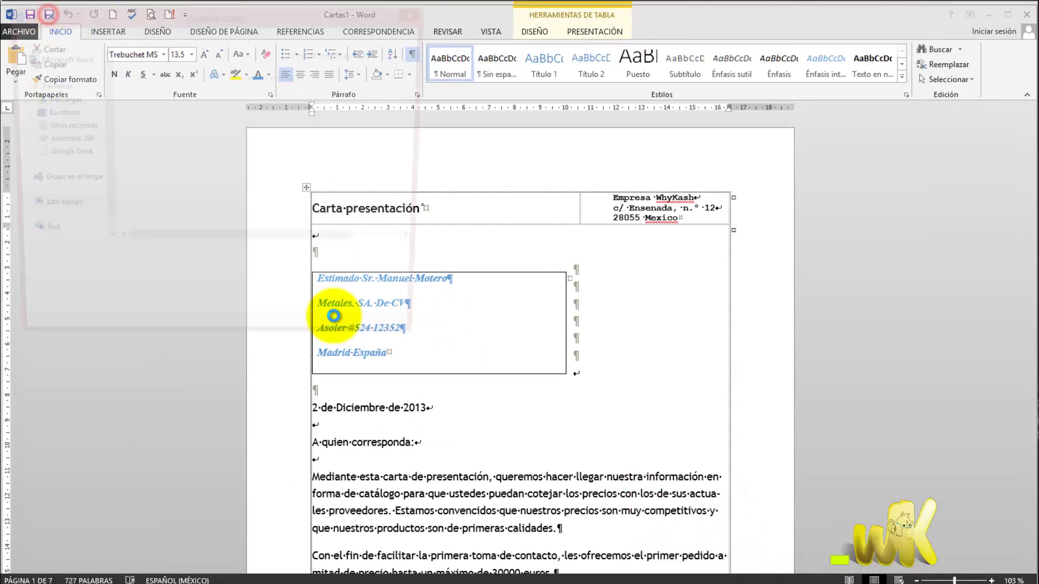
{"action": "left_click", "coordinate": [55, 117]}
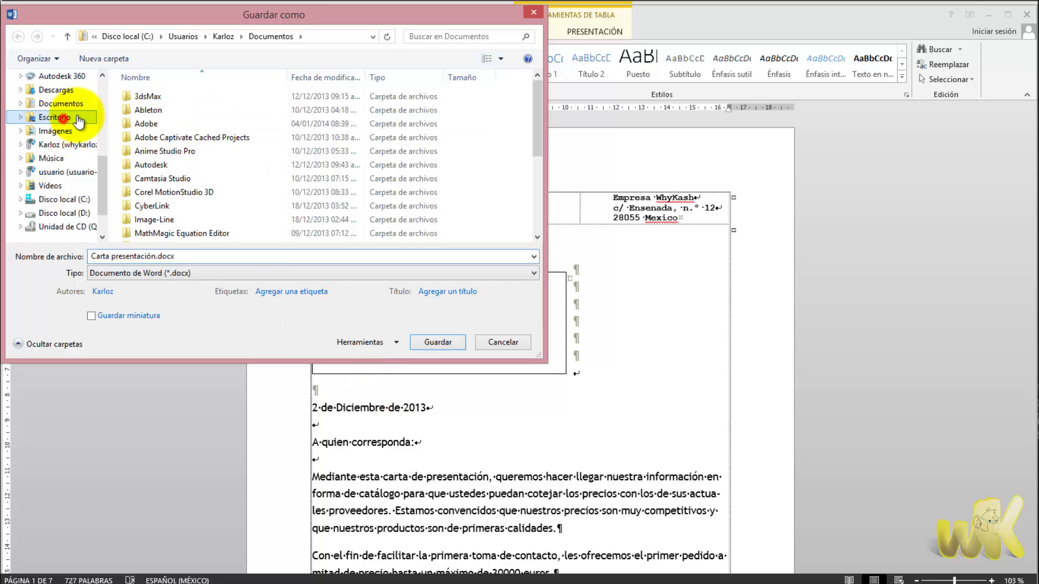
{"action": "left_click", "coordinate": [322, 192]}
{"action": "double_click", "coordinate": [322, 192]}
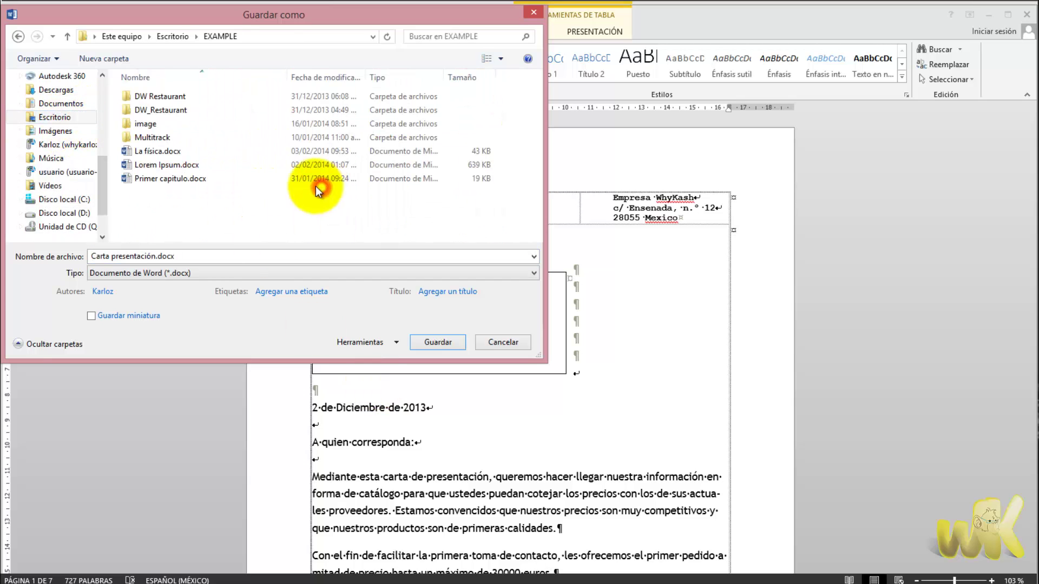
{"action": "triple_click", "coordinate": [157, 256]}
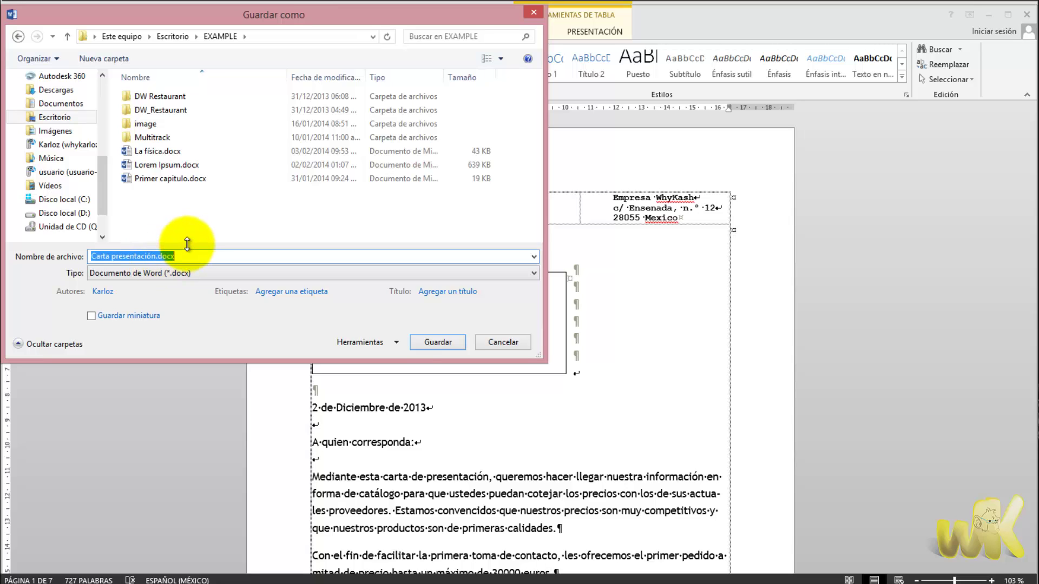
{"action": "key", "text": "Right"}
{"action": "key", "text": "Left"}
{"action": "key", "text": "Left"}
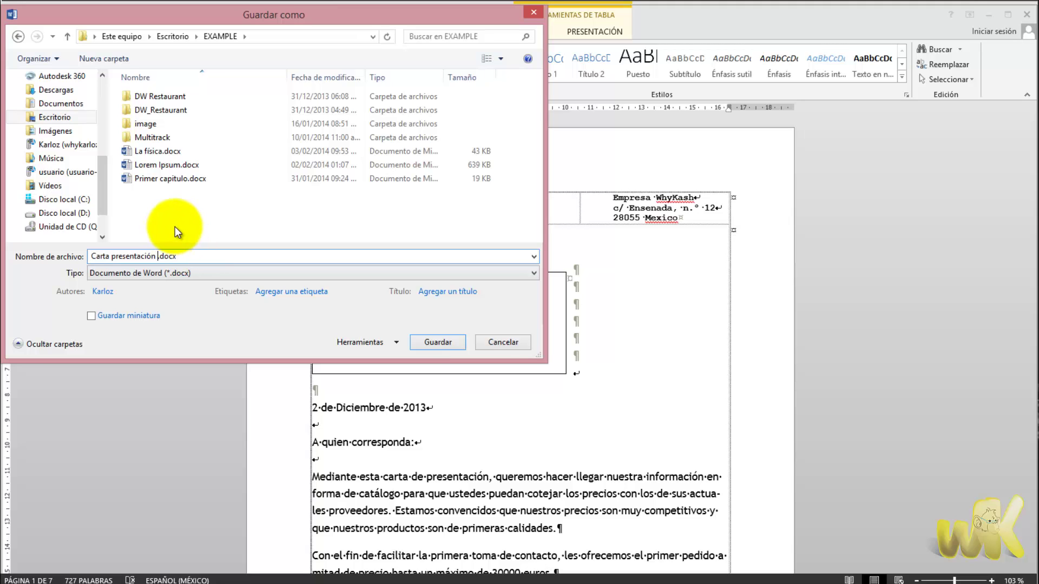
{"action": "key", "text": "BackSpace"}
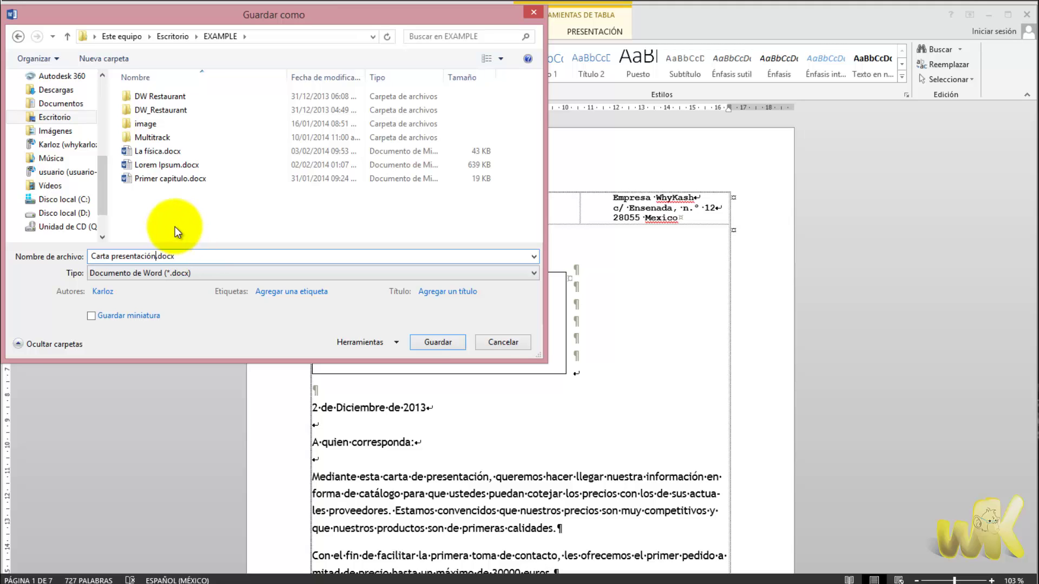
{"action": "left_click", "coordinate": [412, 341]}
Look over the saved letters individually and with all pages together, and close the merged document.
{"action": "scroll", "coordinate": [606, 311], "scroll_direction": "down", "scroll_amount": 1}
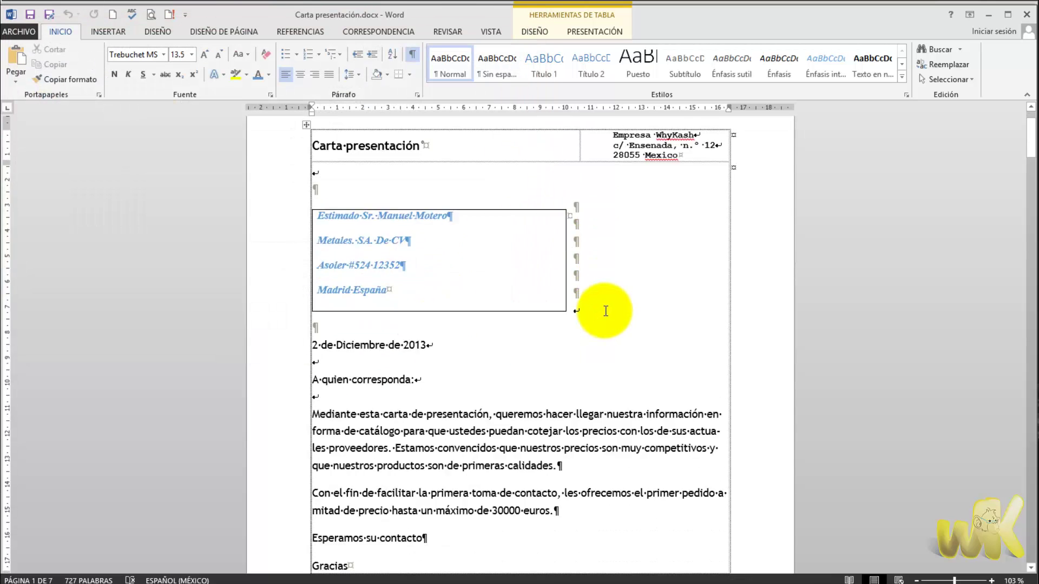
{"action": "scroll", "coordinate": [606, 311], "scroll_direction": "down", "scroll_amount": 3}
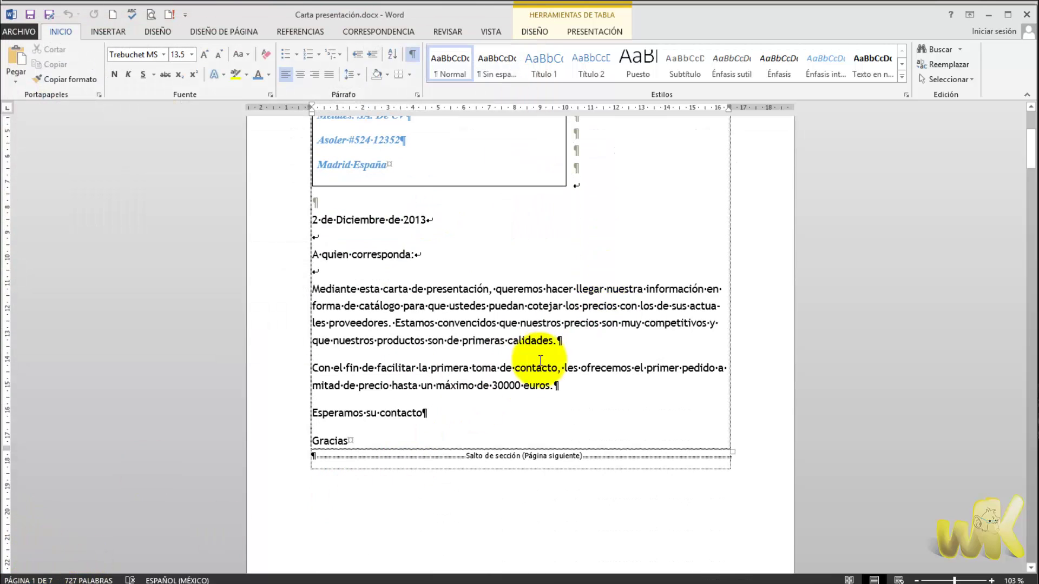
{"action": "scroll", "coordinate": [541, 368], "scroll_direction": "down", "scroll_amount": 8}
{"action": "scroll", "coordinate": [541, 371], "scroll_direction": "down", "scroll_amount": 5, "text": "ctrl"}
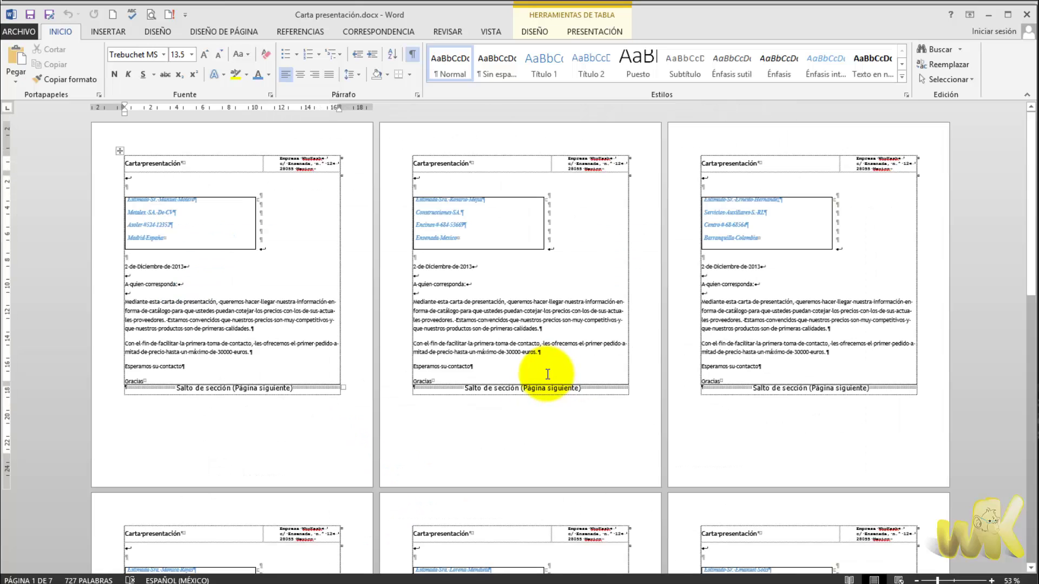
{"action": "scroll", "coordinate": [541, 371], "scroll_direction": "down", "scroll_amount": 4, "text": "ctrl"}
{"action": "scroll", "coordinate": [641, 325], "scroll_direction": "up", "scroll_amount": 2, "text": "ctrl"}
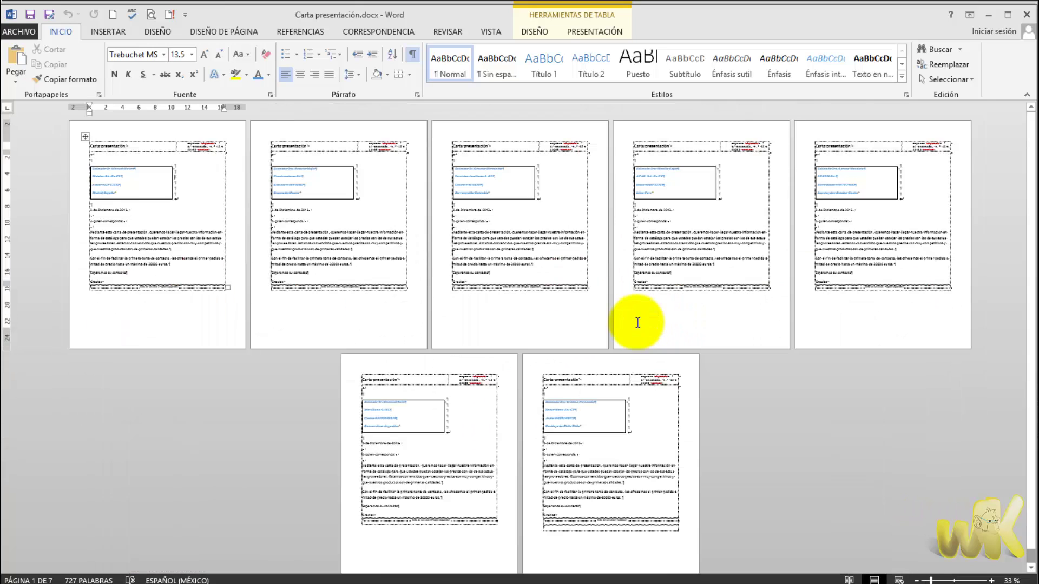
{"action": "scroll", "coordinate": [637, 323], "scroll_direction": "up", "scroll_amount": 5, "text": "ctrl"}
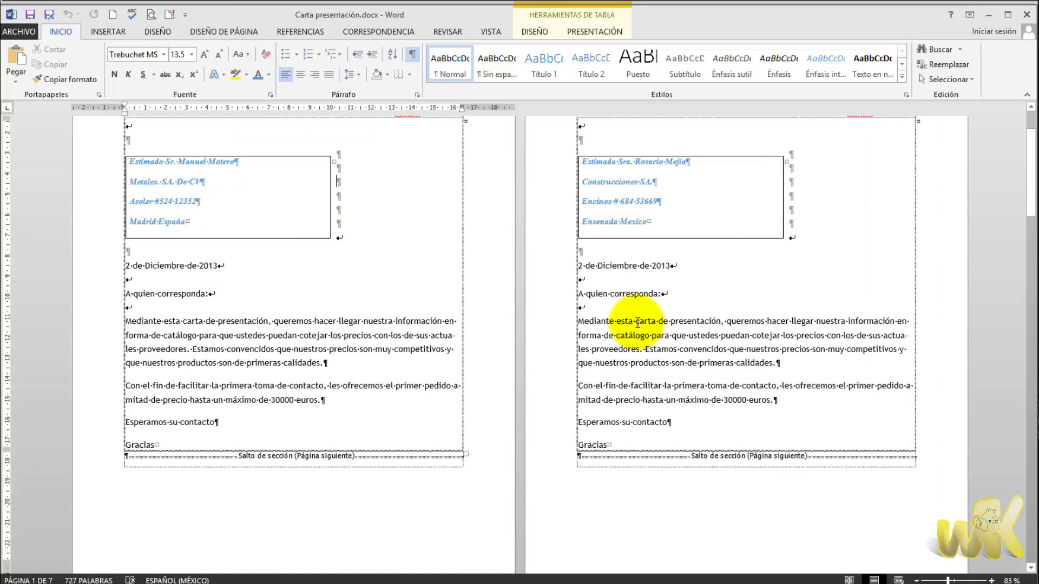
{"action": "scroll", "coordinate": [637, 323], "scroll_direction": "up", "scroll_amount": 2, "text": "ctrl"}
{"action": "scroll", "coordinate": [638, 323], "scroll_direction": "up", "scroll_amount": 2}
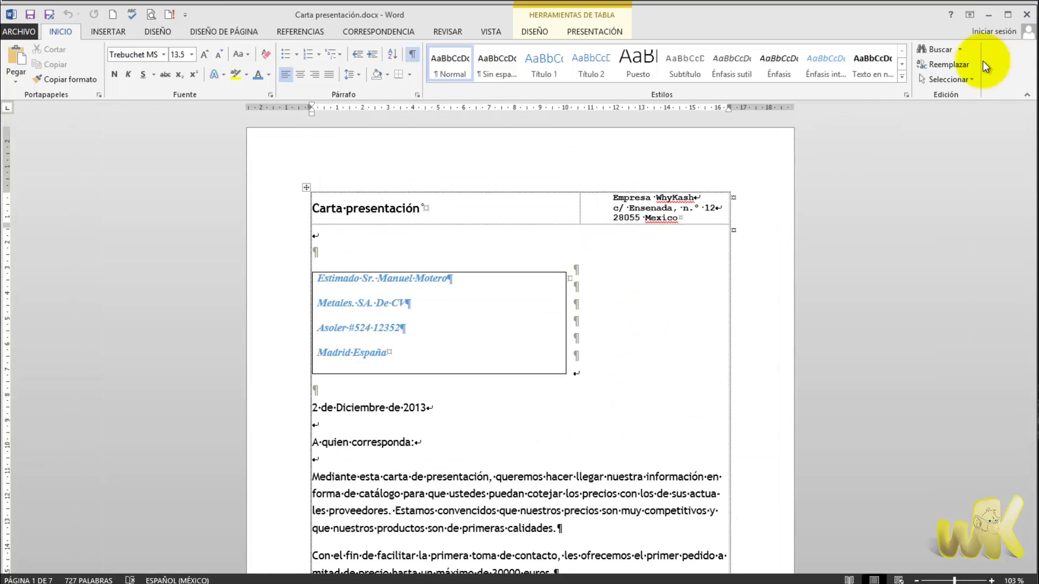
{"action": "left_click", "coordinate": [1026, 14]}
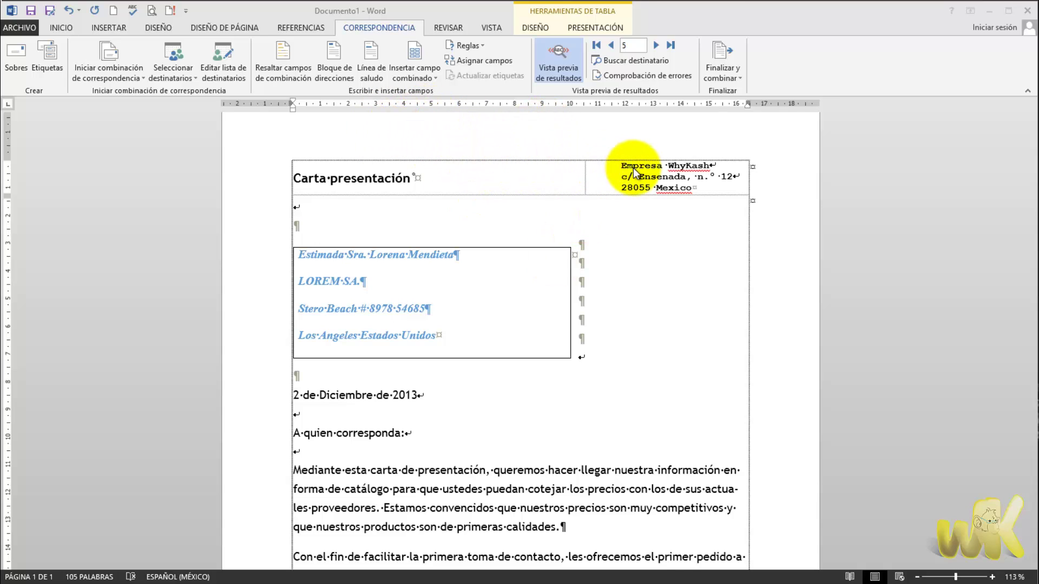
Save the main merge letter as Carta presentació combinada.docx in the EXAMPLE folder, and close it keeping the changes.
{"action": "left_click", "coordinate": [50, 9]}
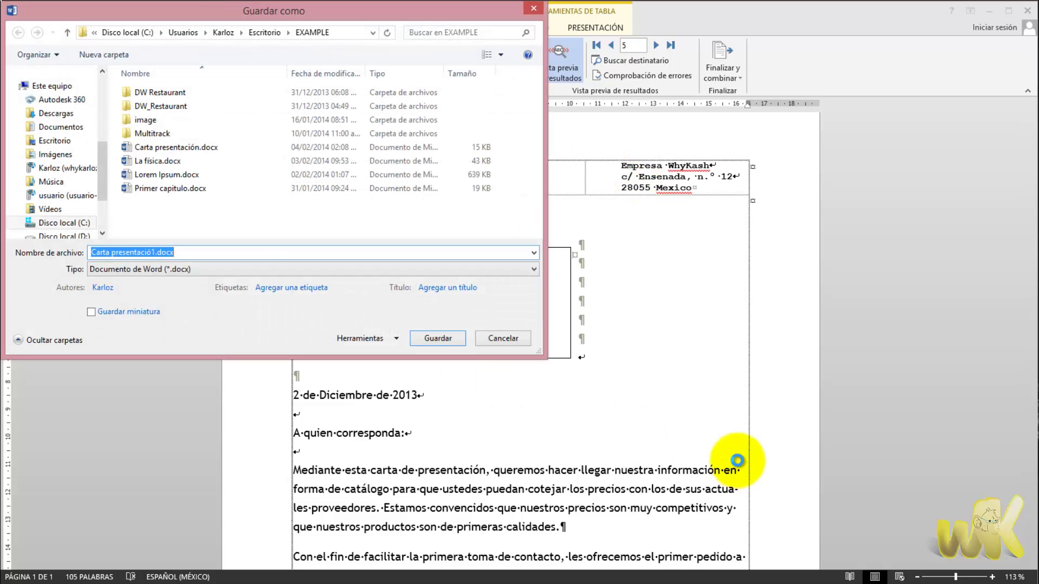
{"action": "left_click", "coordinate": [154, 252]}
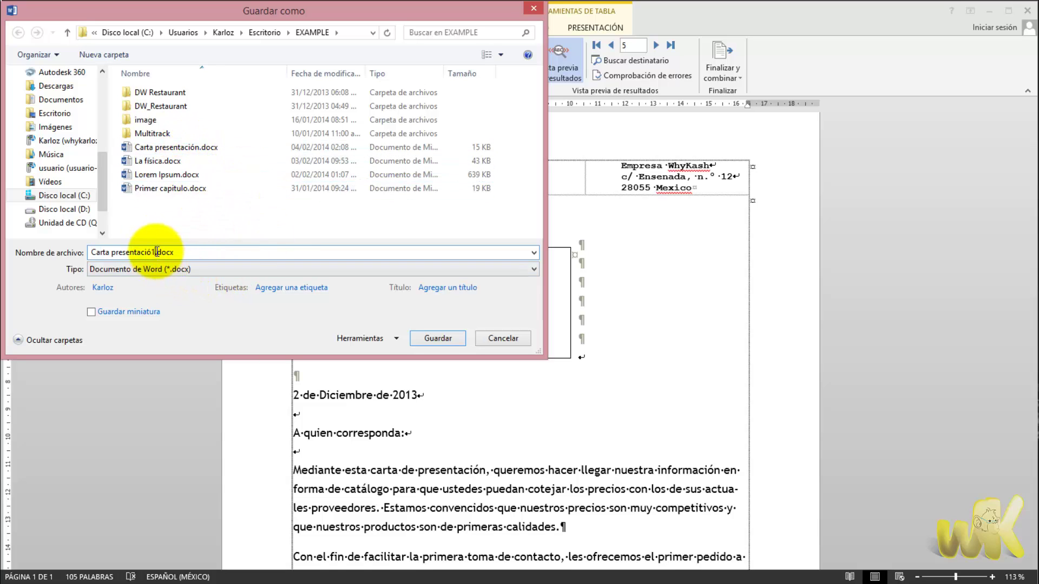
{"action": "key", "text": "BackSpace"}
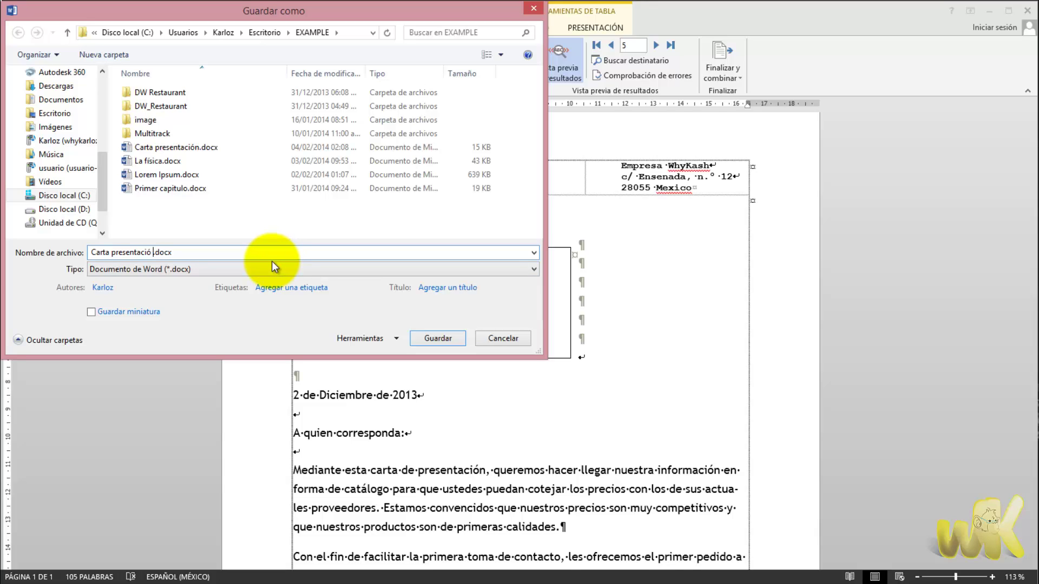
{"action": "type", "text": "combinada"}
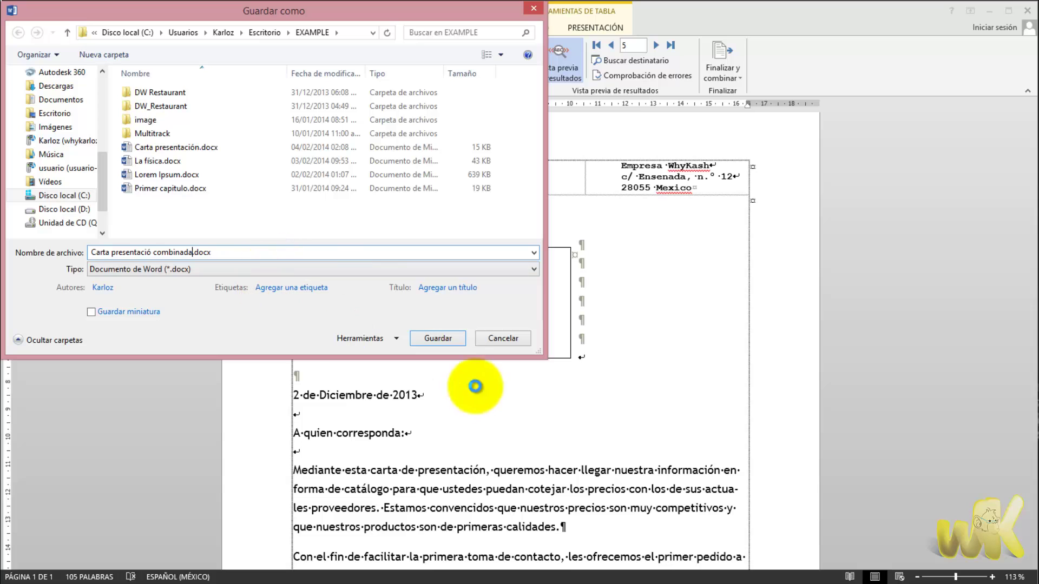
{"action": "left_click", "coordinate": [437, 338]}
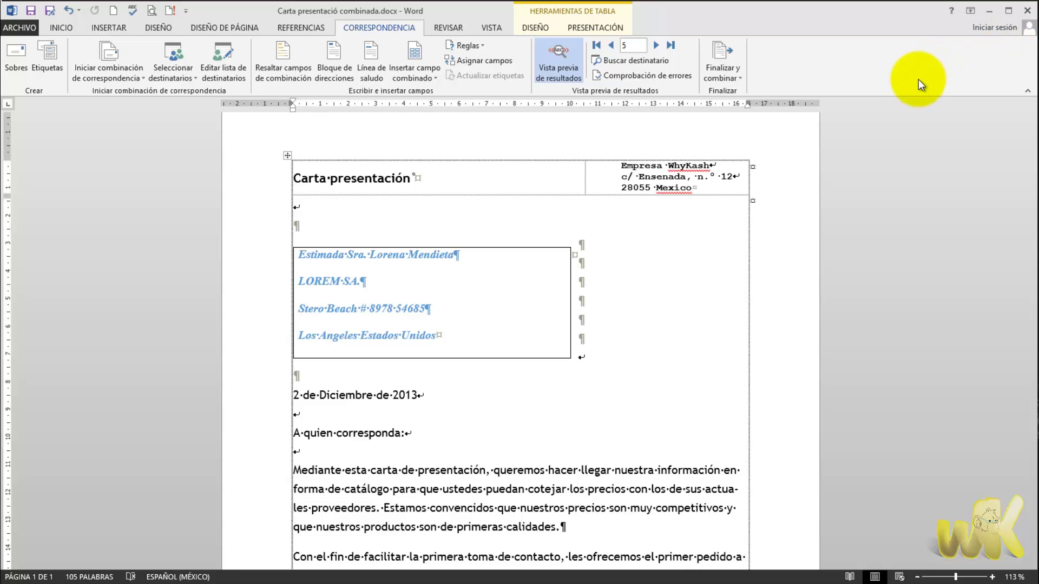
{"action": "left_click", "coordinate": [1028, 11]}
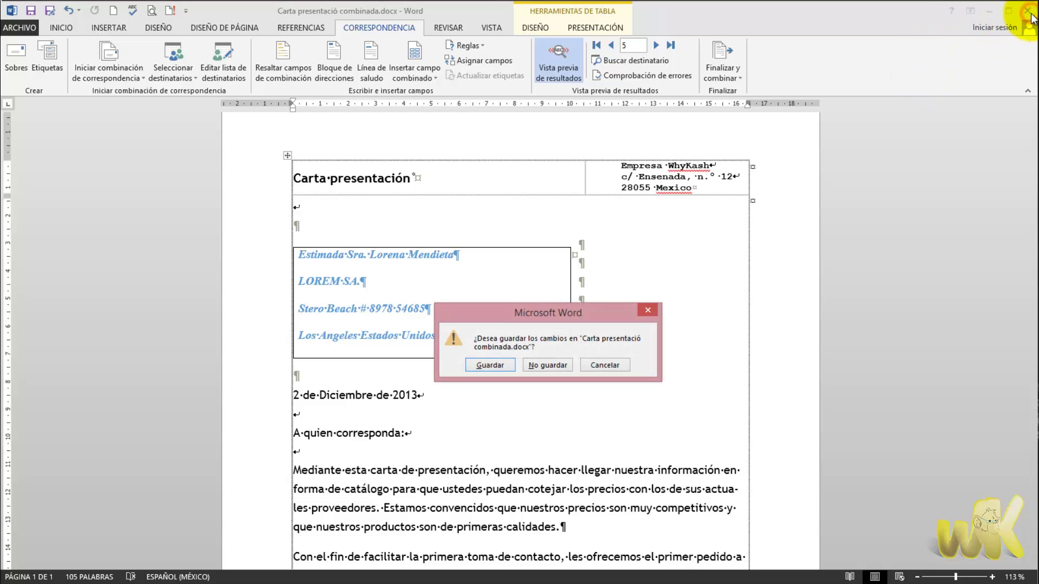
{"action": "left_click", "coordinate": [500, 365]}
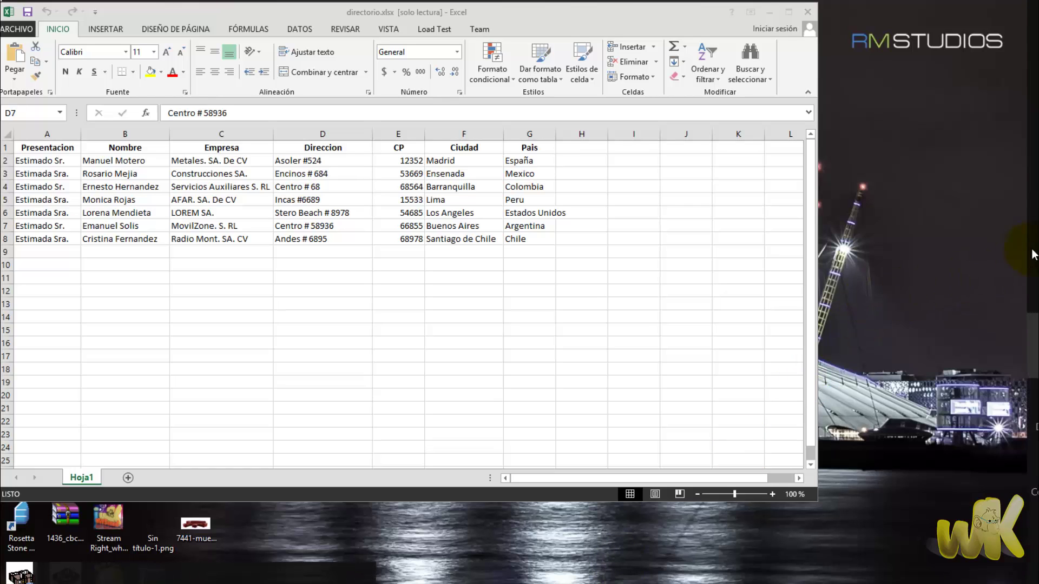
Switch to Word 2013 and open Carta presentació combinada.docx from the recent documents.
{"action": "left_click", "coordinate": [1030, 212]}
{"action": "type", "text": "word 2013"}
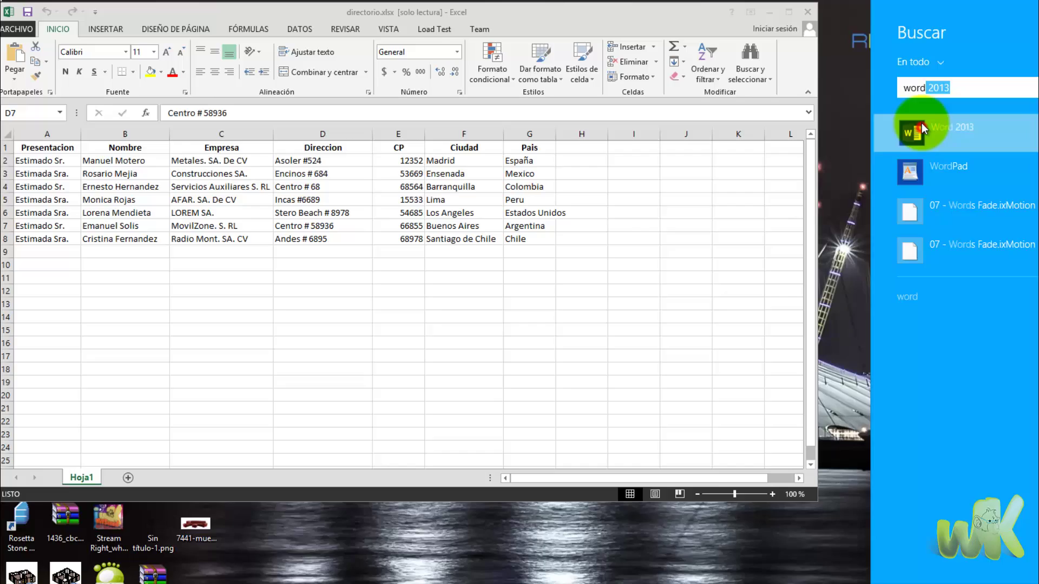
{"action": "left_click", "coordinate": [921, 122]}
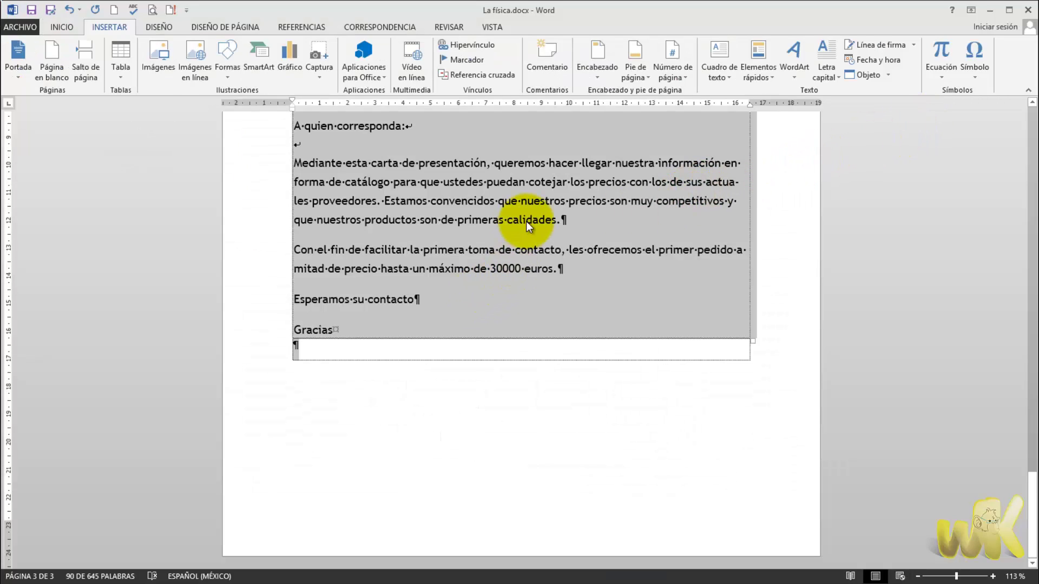
{"action": "scroll", "coordinate": [536, 217], "scroll_direction": "up", "scroll_amount": 3}
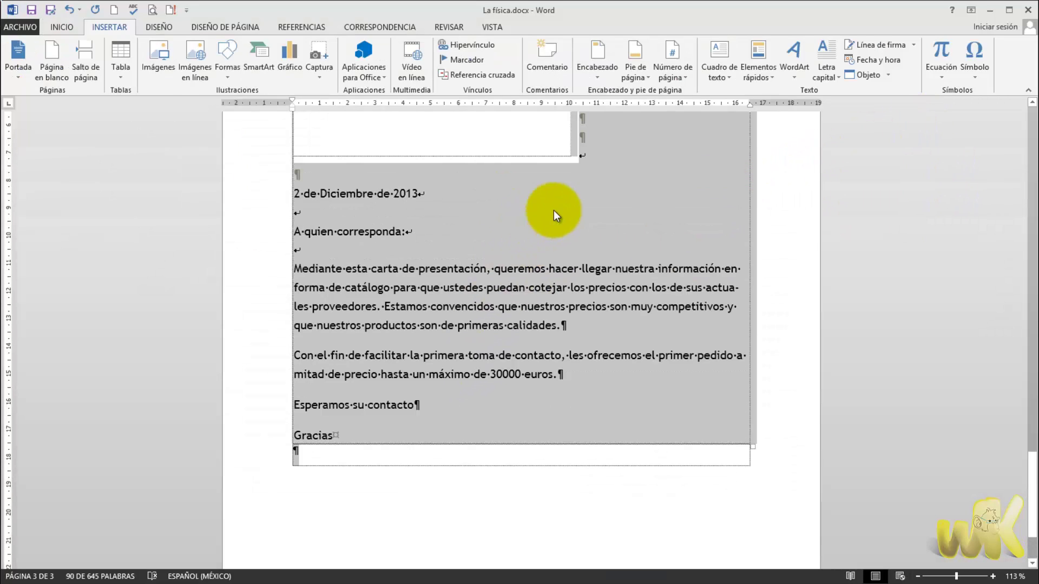
{"action": "left_click", "coordinate": [22, 28]}
{"action": "left_click", "coordinate": [33, 108]}
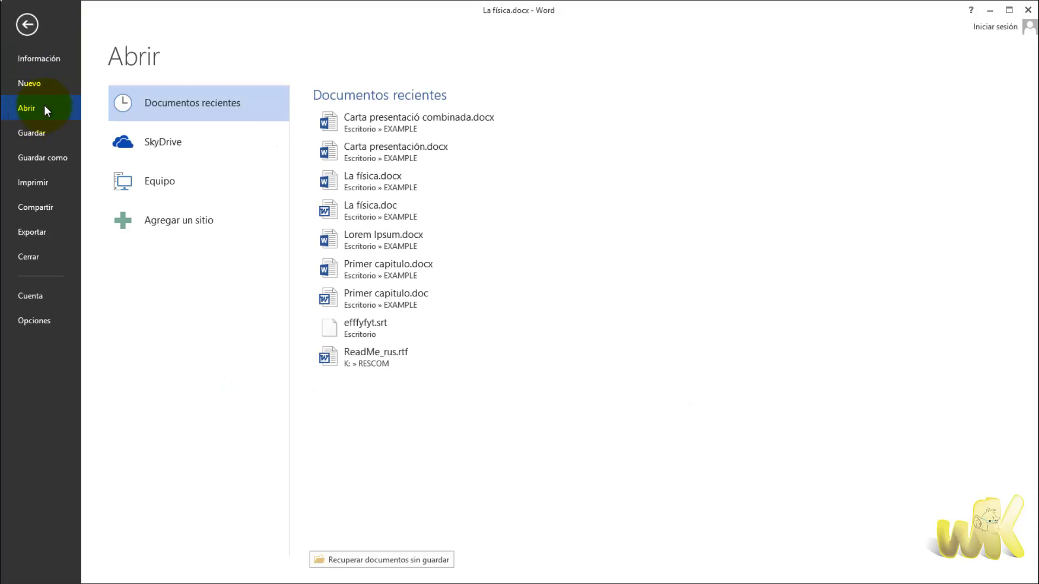
{"action": "left_click", "coordinate": [384, 127]}
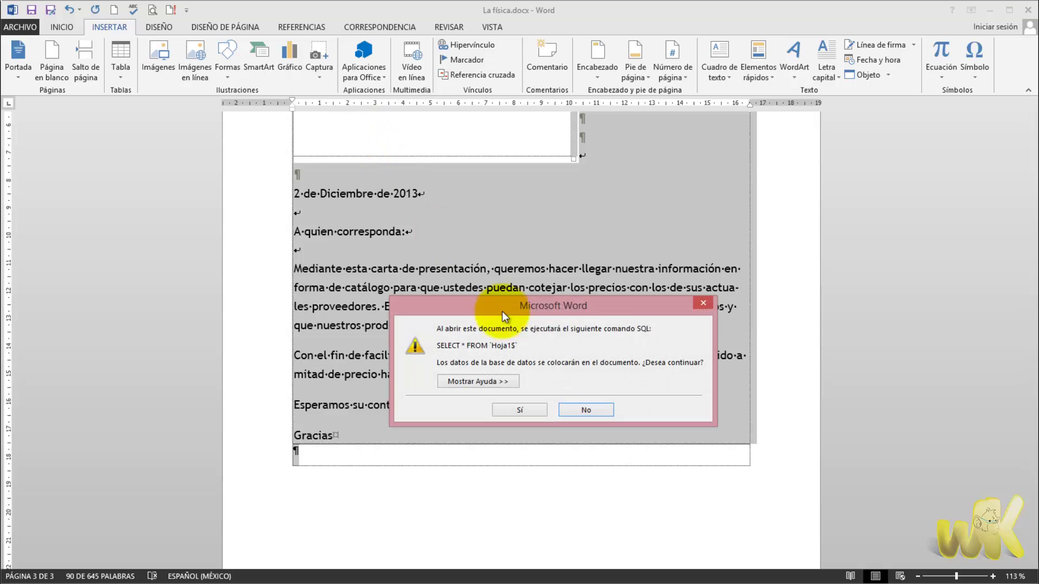
Check directorio.xlsx as the data source, allow the SQL query on Hoja1$ to load its data, and return to the reopened letter.
{"action": "left_click_drag", "start_coordinate": [566, 303], "coordinate": [553, 213]}
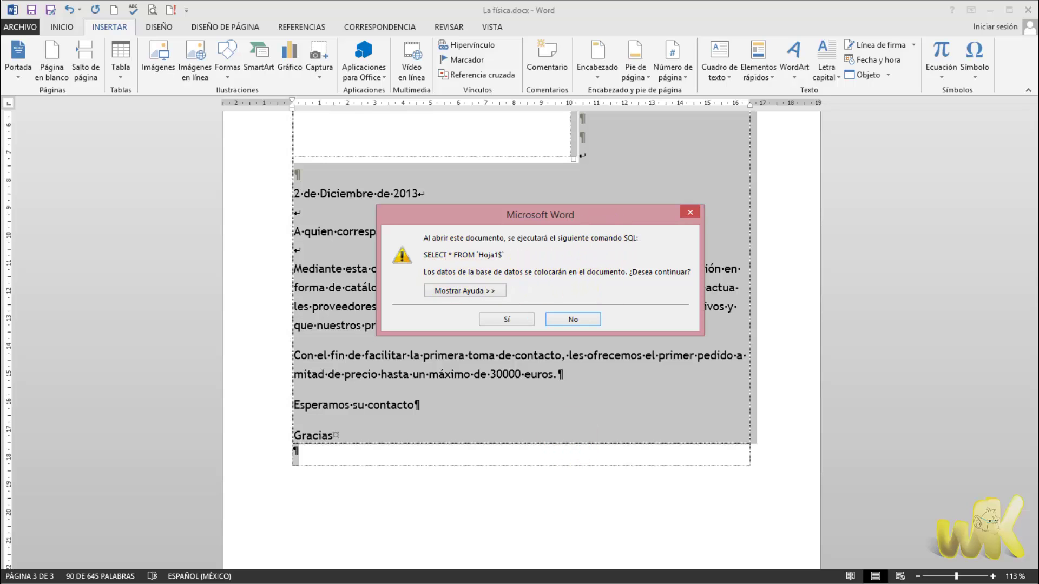
{"action": "left_click", "coordinate": [573, 319]}
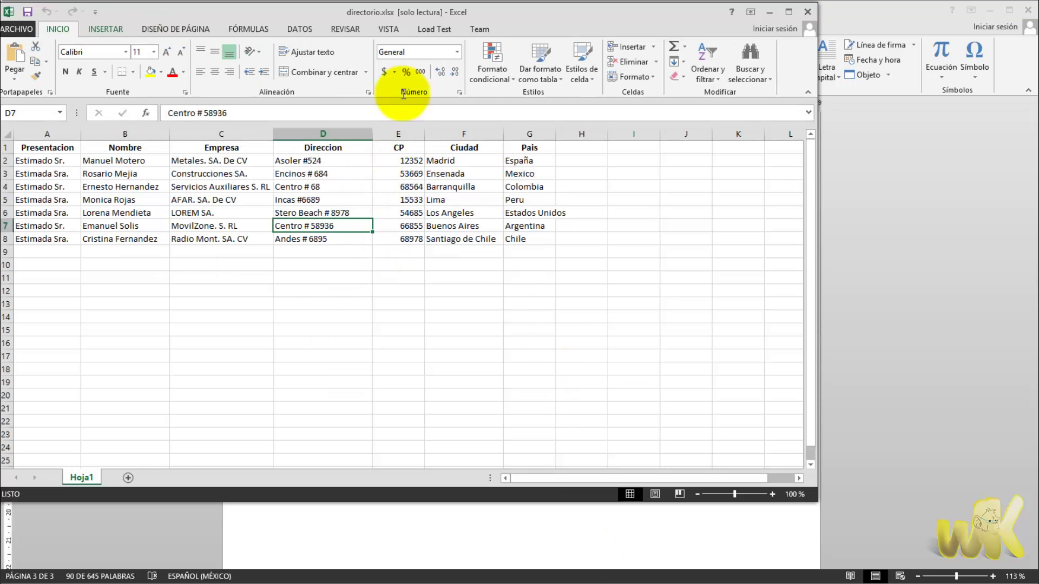
{"action": "left_click", "coordinate": [769, 12]}
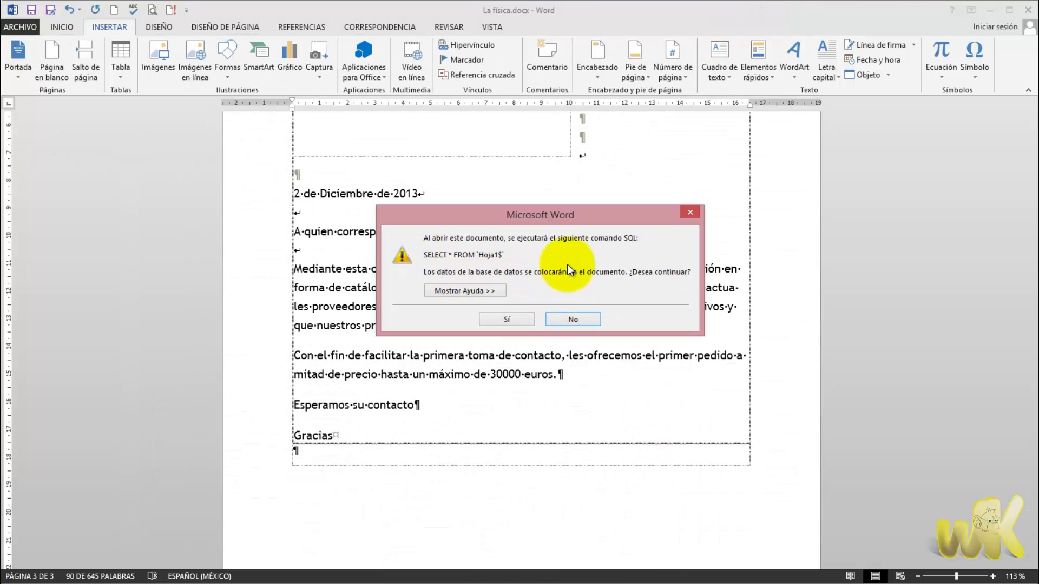
{"action": "left_click", "coordinate": [614, 569]}
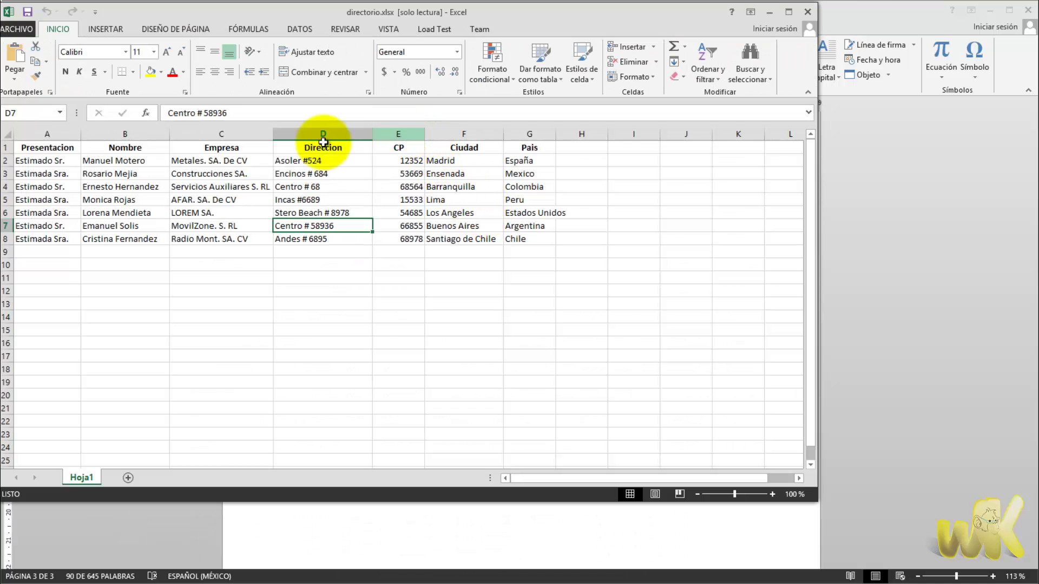
{"action": "left_click", "coordinate": [769, 12]}
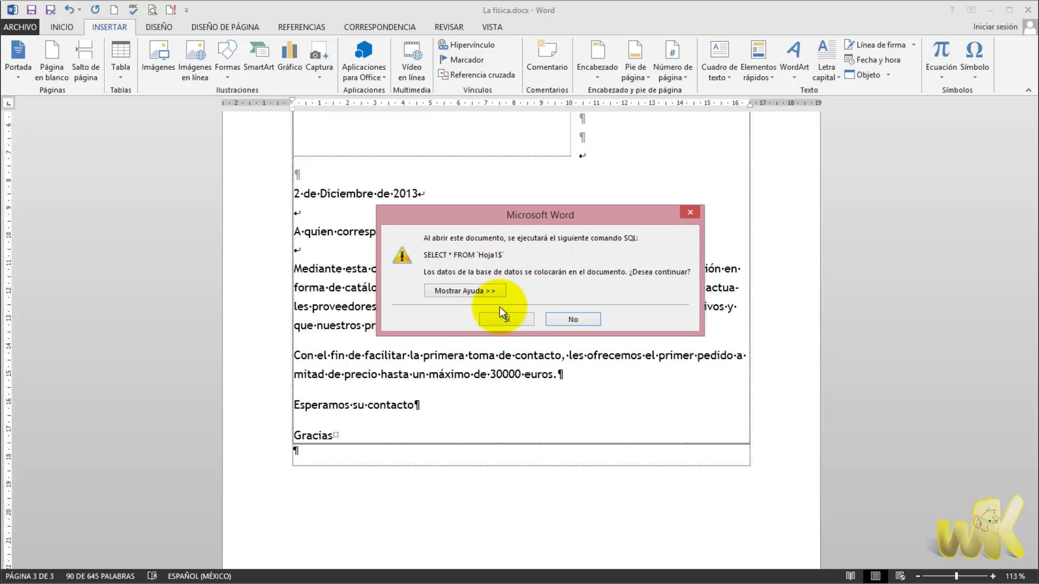
{"action": "left_click", "coordinate": [507, 319]}
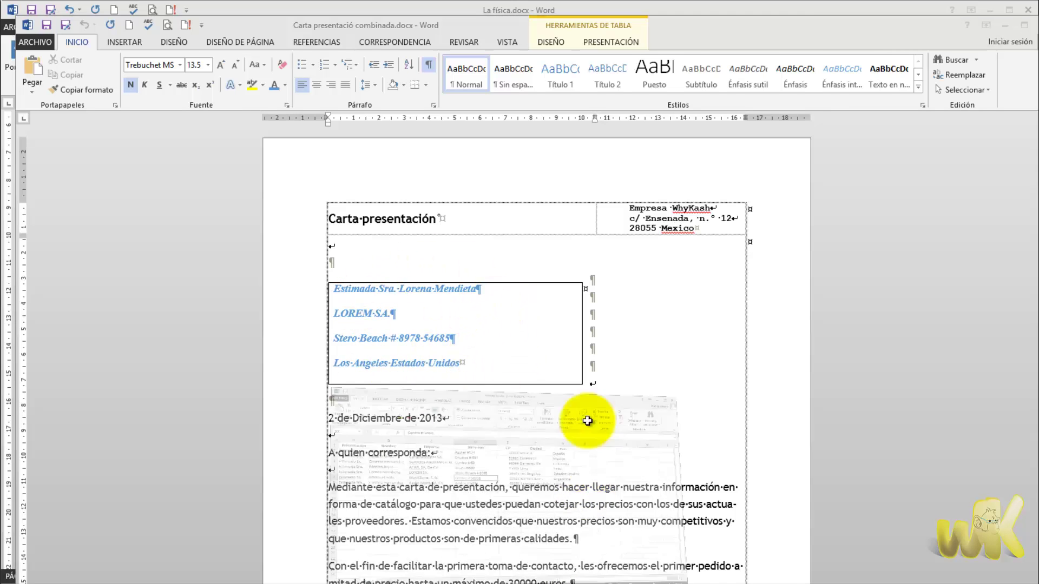
{"action": "key", "text": "alt+Tab"}
{"action": "key", "text": "alt+Tab"}
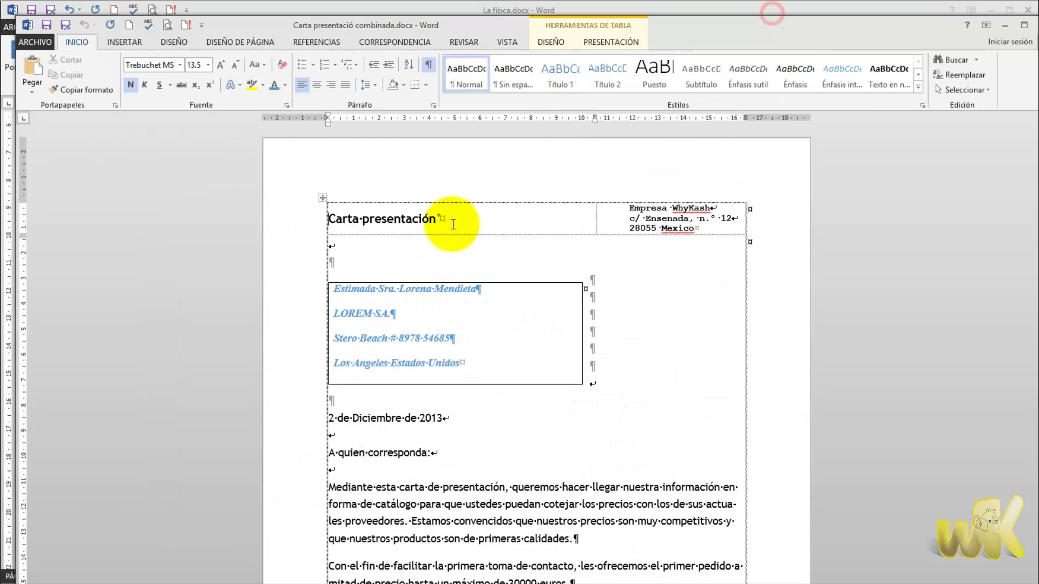